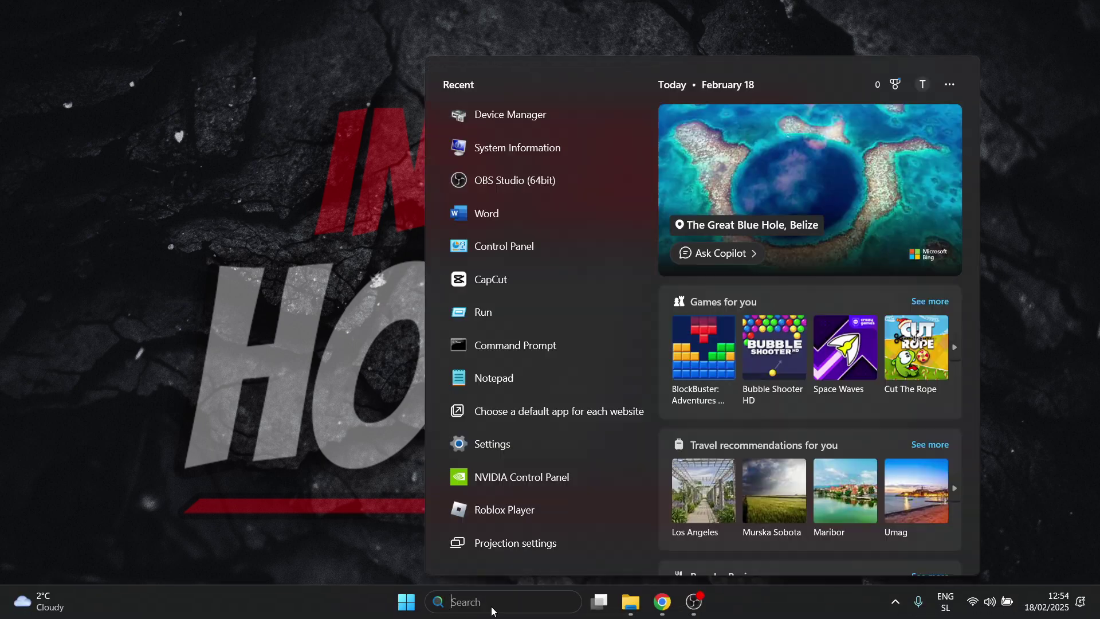
- Search the Start menu for 'system info'
type("system information")
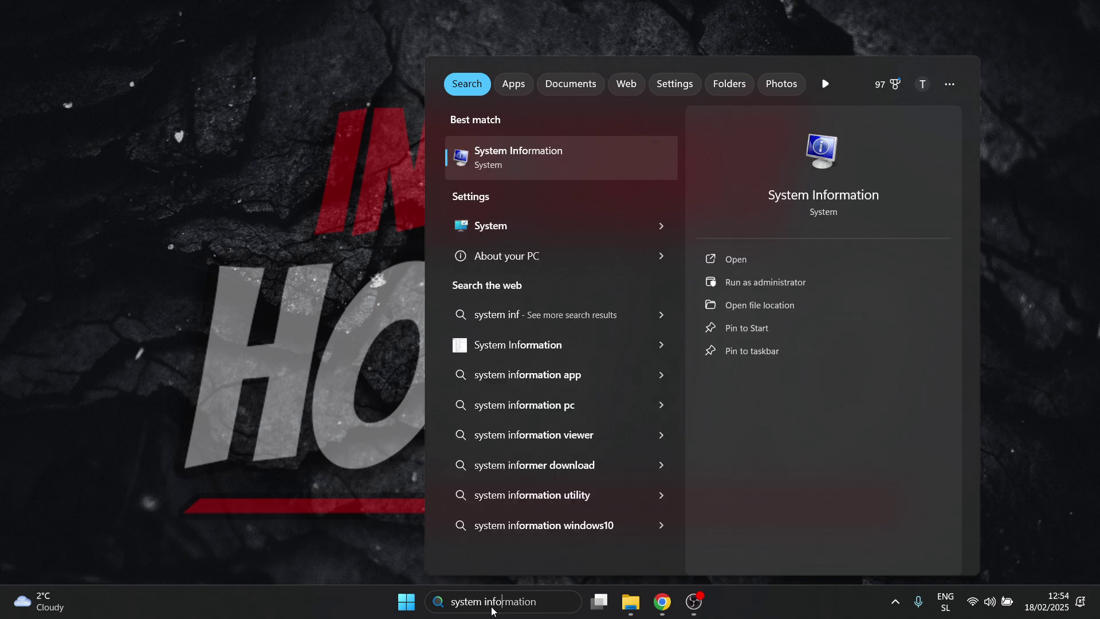
- Open System Information to view the System Summary (Windows 11 Home, LENOVO 82K2)
left_click(539, 168)
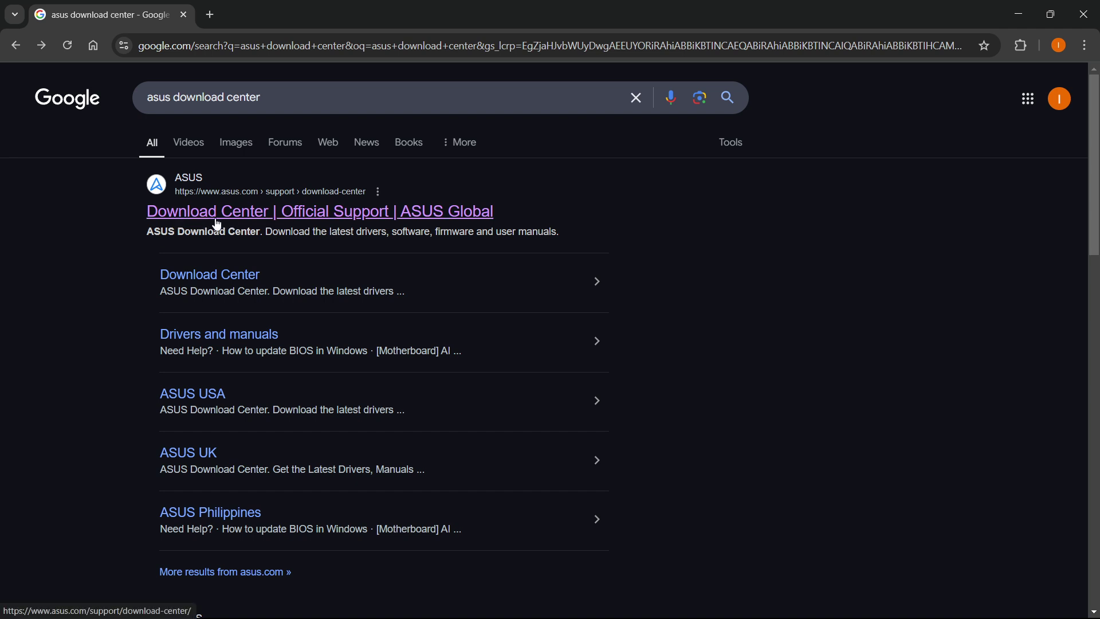
- Open the official ASUS Download Center from the Google results
left_click(315, 212)
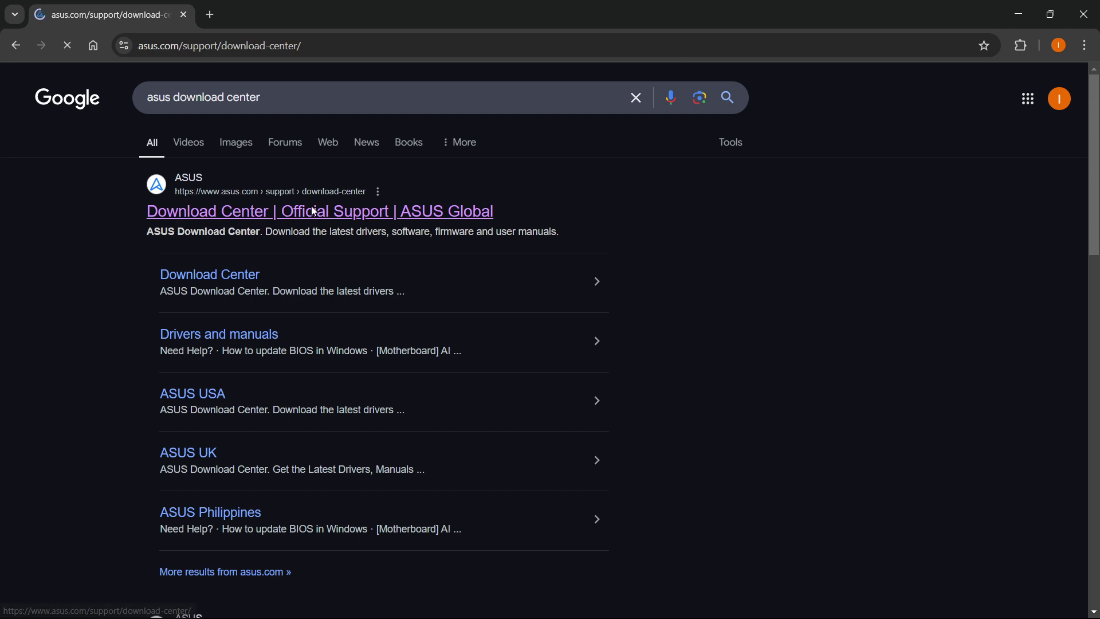
scroll(348, 235, "down", 2)
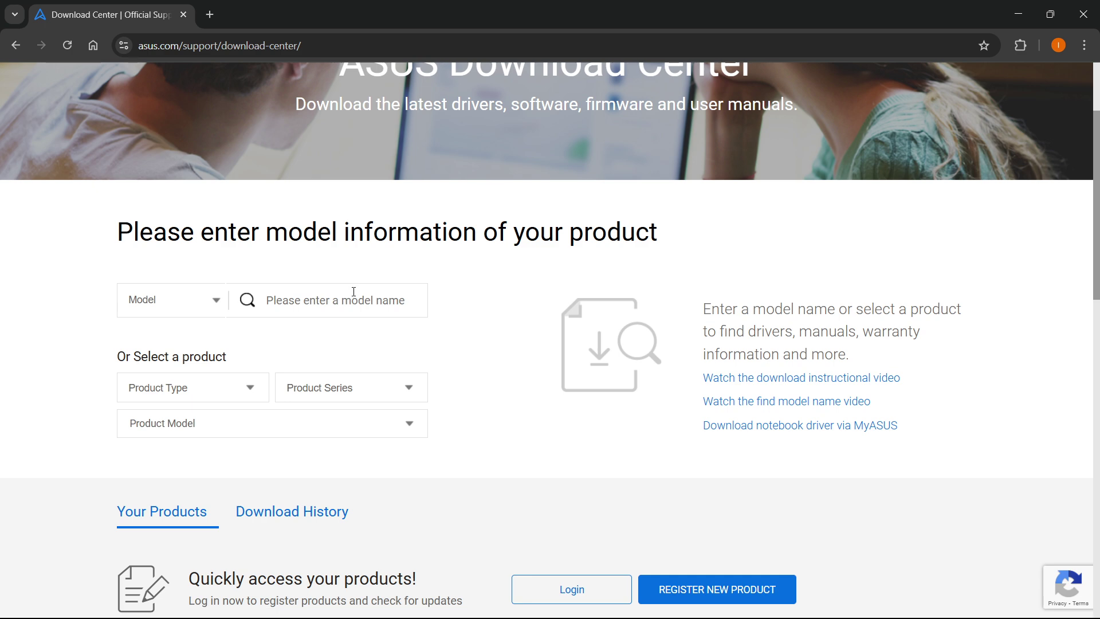
key("super")
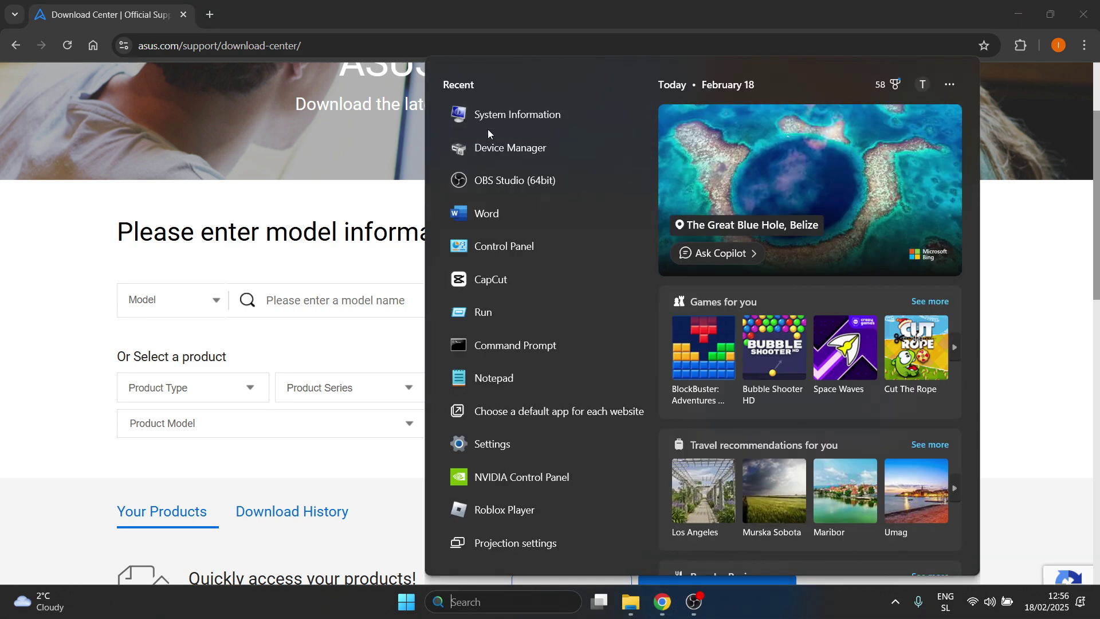
key("super")
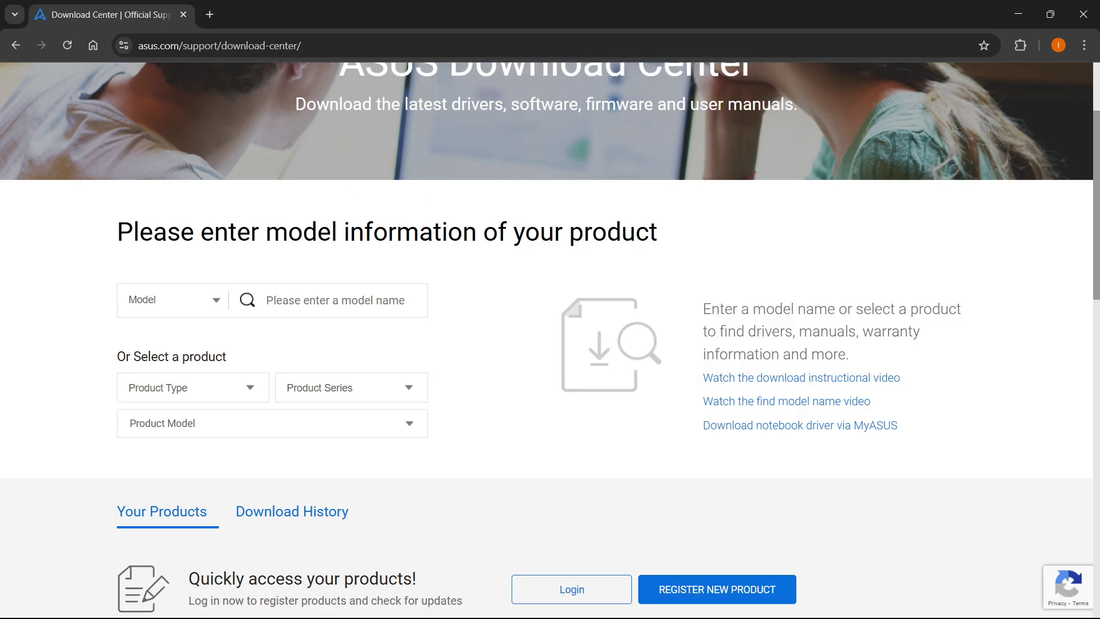
- Search for the TUF GAMING X570-PLUS model and open its Driver & Utility page
left_click(328, 303)
type("TUF GAMING X570-PLUS")
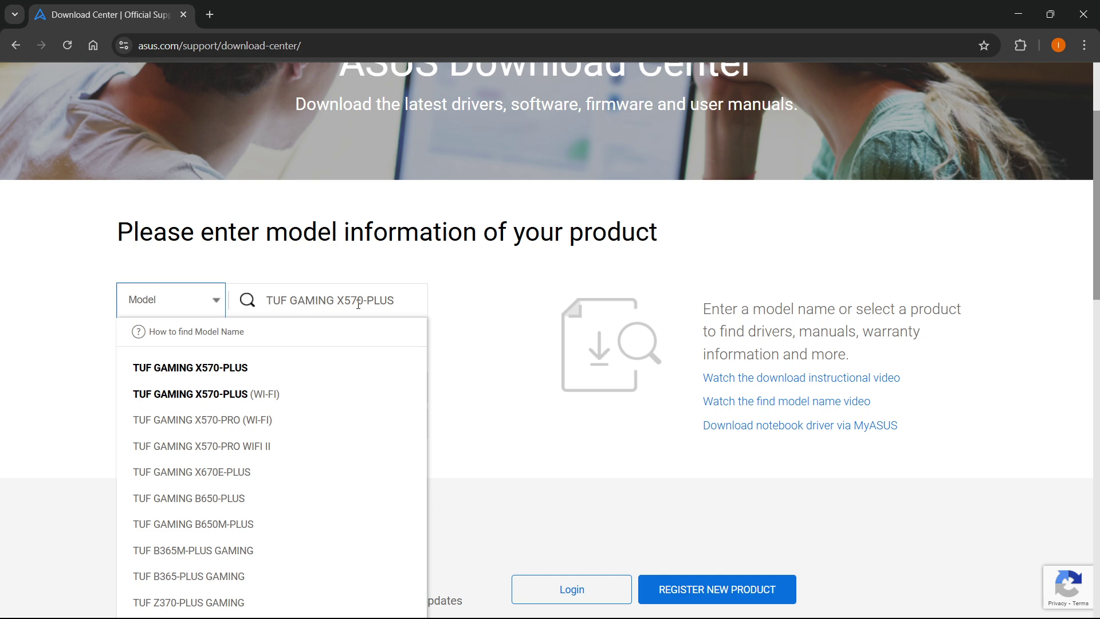
scroll(361, 275, "down", 1)
scroll(361, 275, "up", 1)
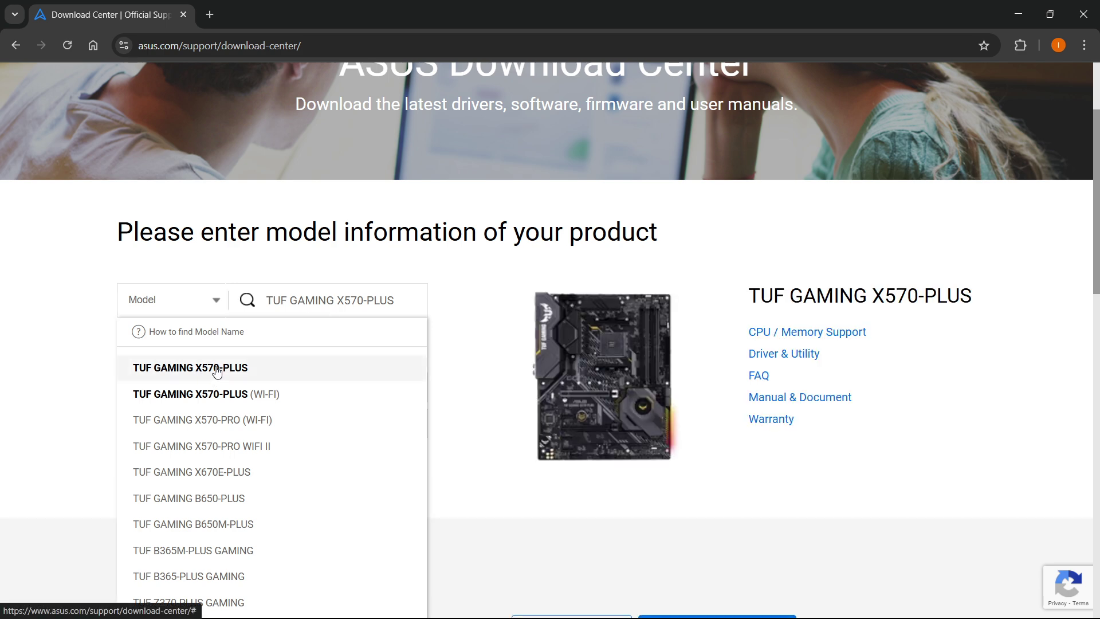
left_click(217, 370)
scroll(561, 254, "down", 1)
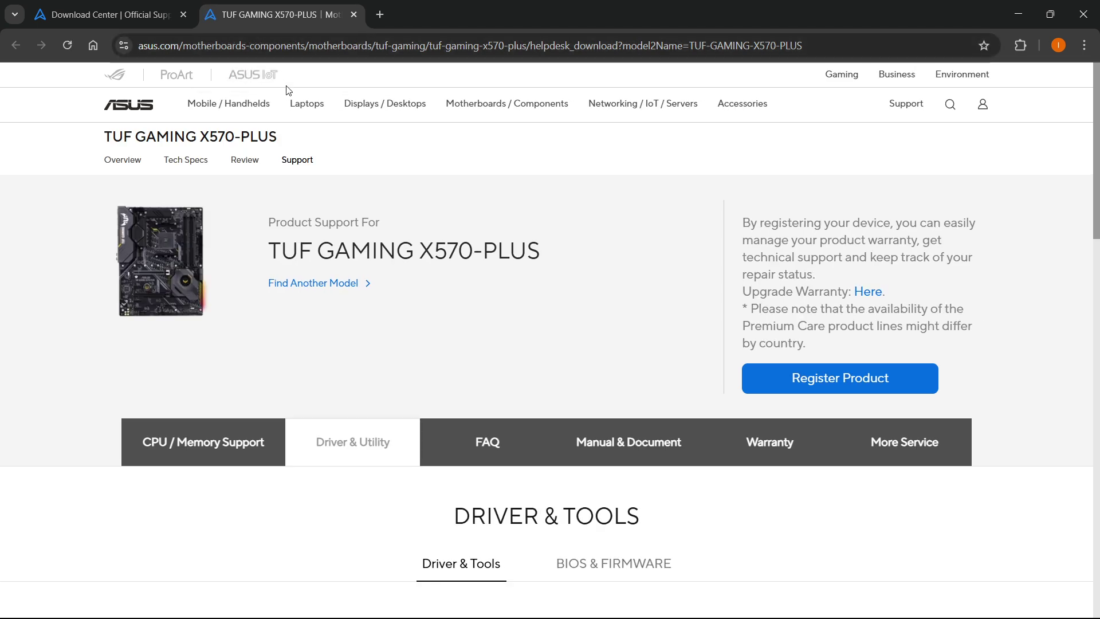
- Select Windows 11 64-bit as the operating system for the driver list
mouse_move(298, 103)
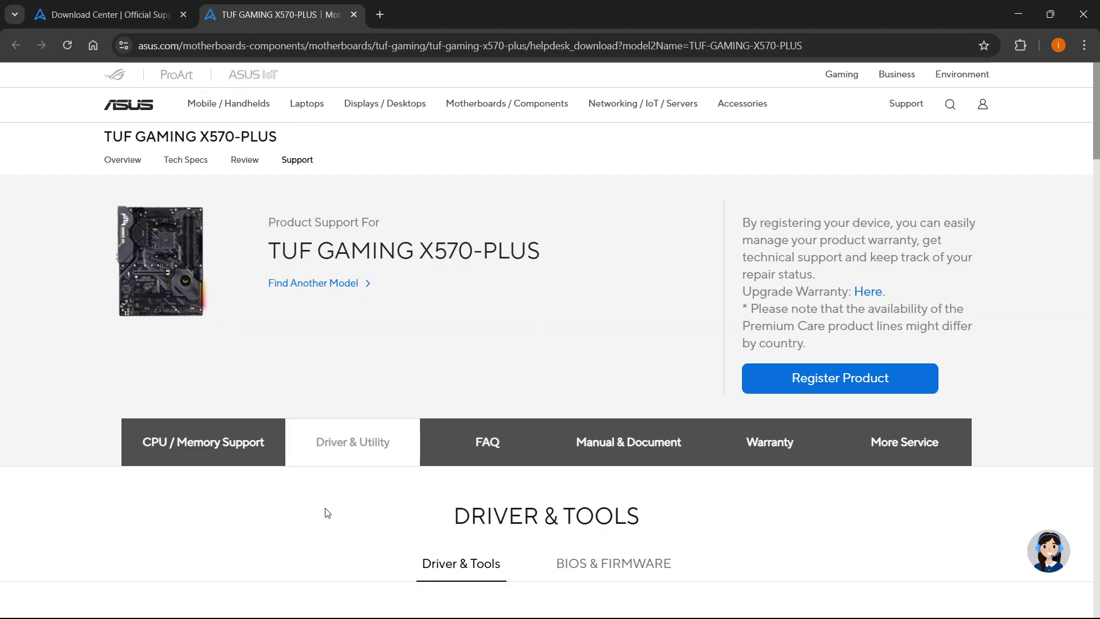
scroll(429, 404, "down", 1)
scroll(428, 404, "down", 4)
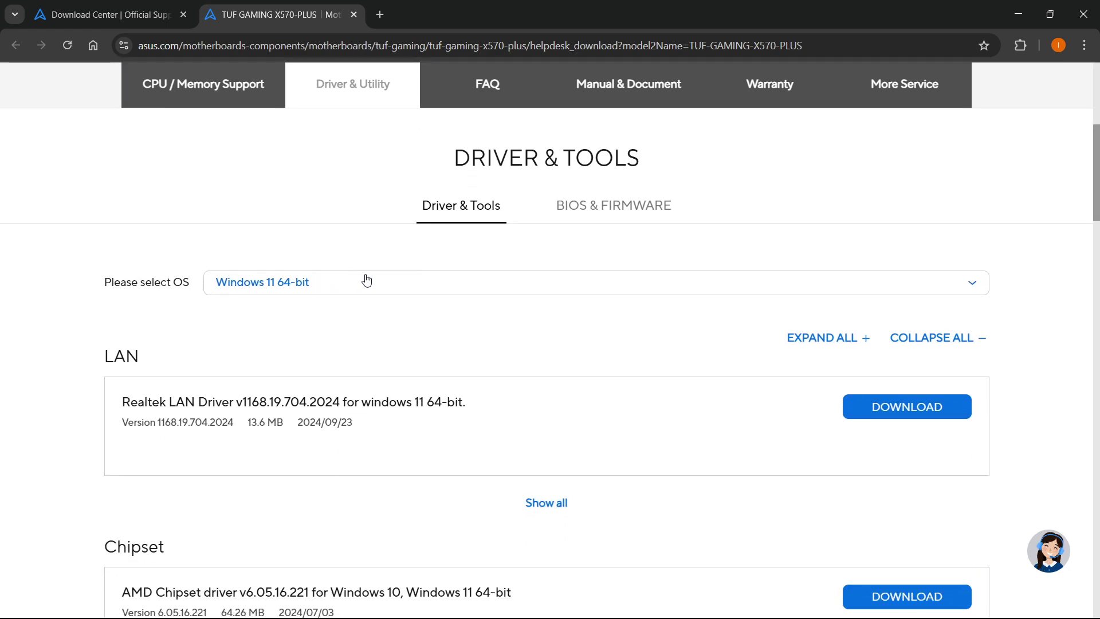
left_click(475, 284)
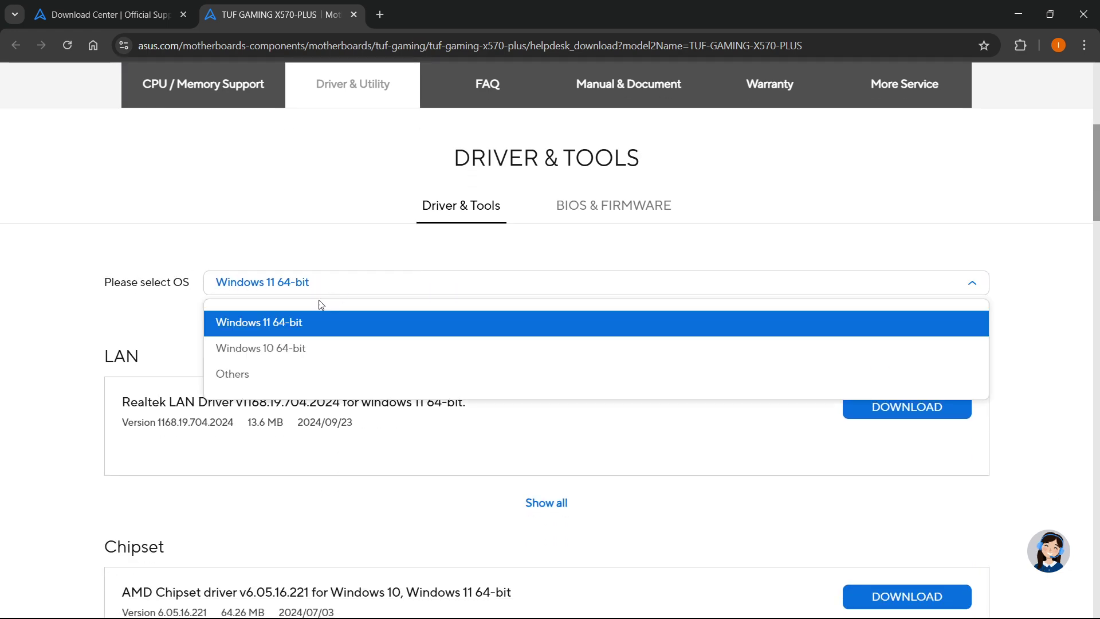
left_click(303, 324)
- Download the Realtek LAN Driver zip for Windows 11 64-bit
scroll(303, 327, "down", 1)
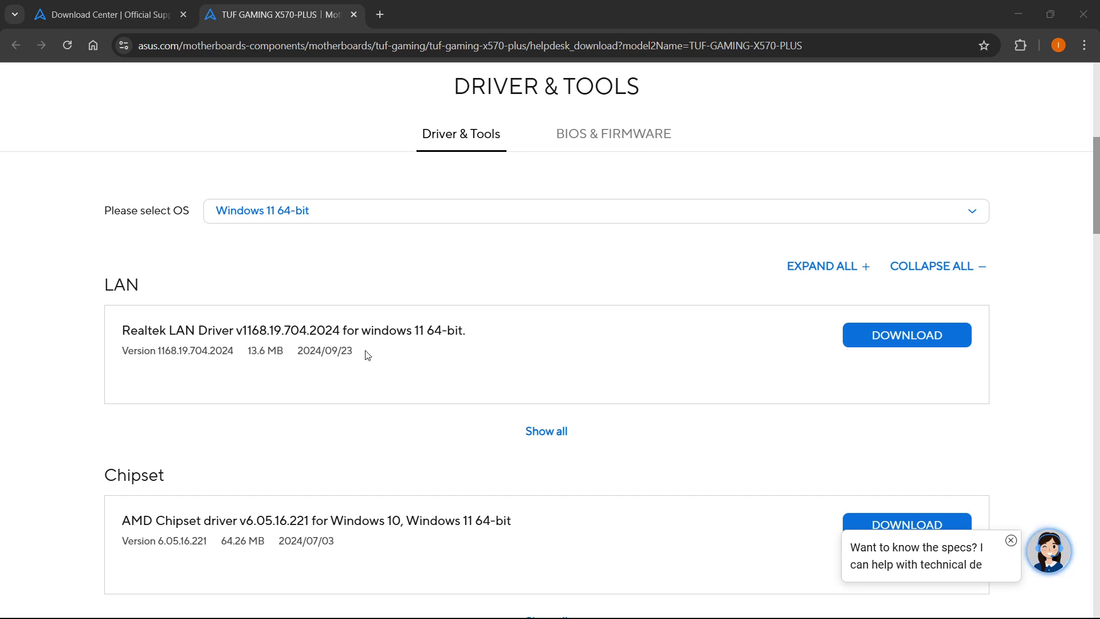
left_click(906, 345)
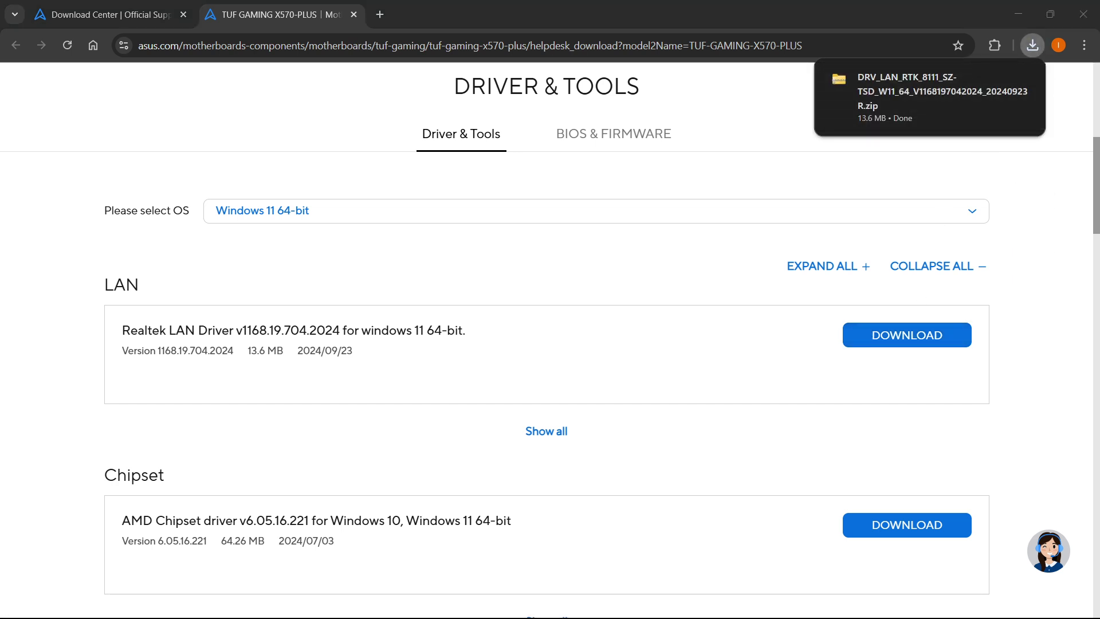
key("alt+F4")
- Extract all contents of the Realtek LAN driver zip into its matching folder in Downloads
left_click(839, 79)
left_click_drag(848, 125, 480, 94)
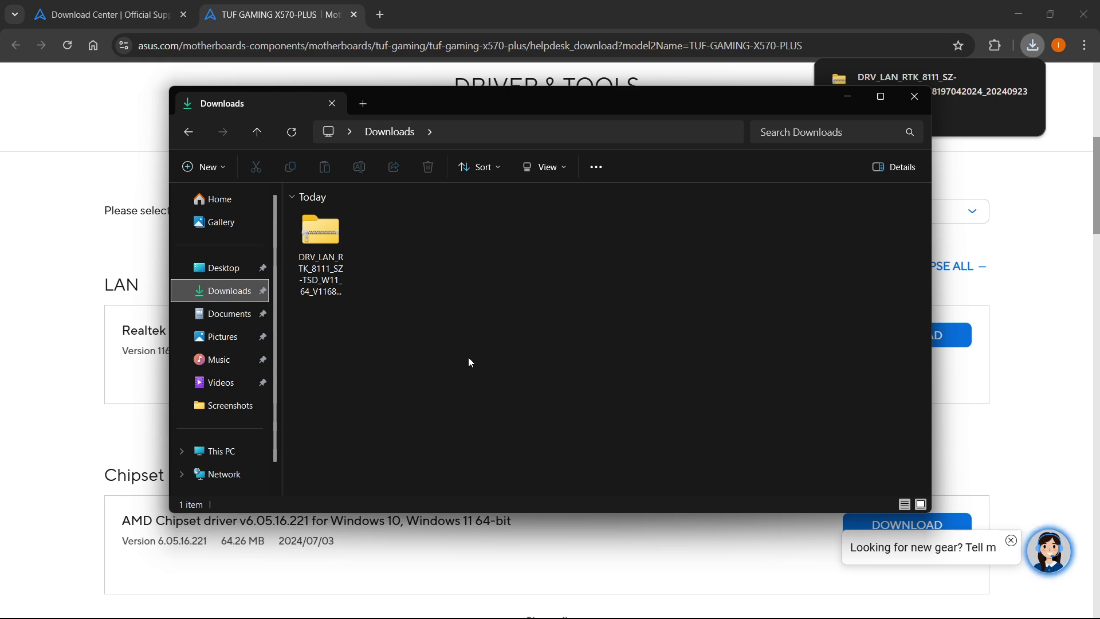
left_click(328, 268)
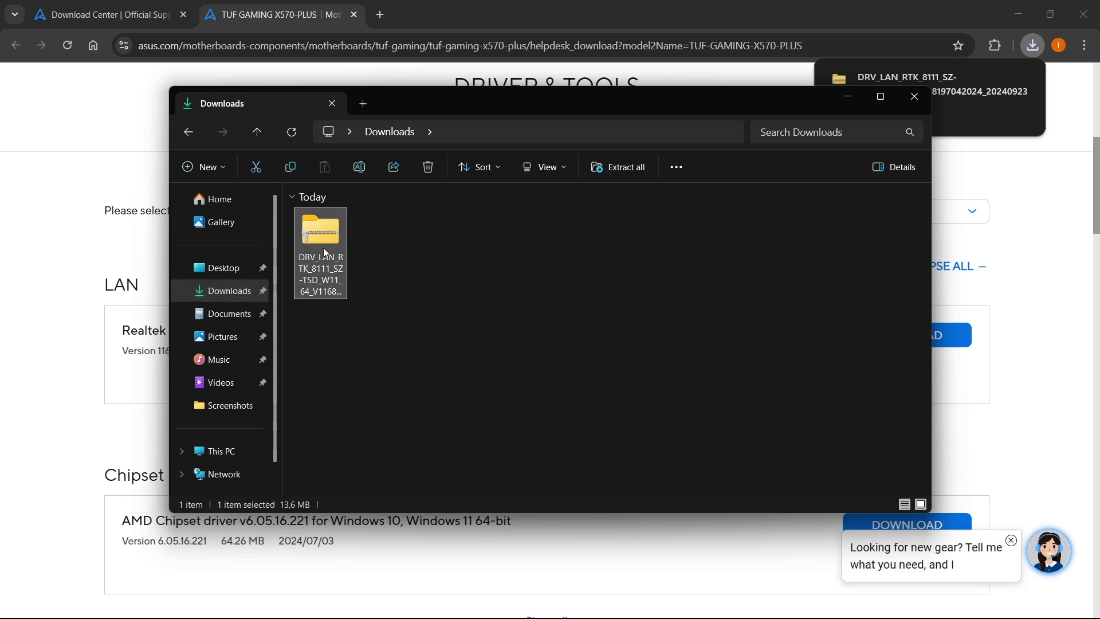
right_click(323, 248)
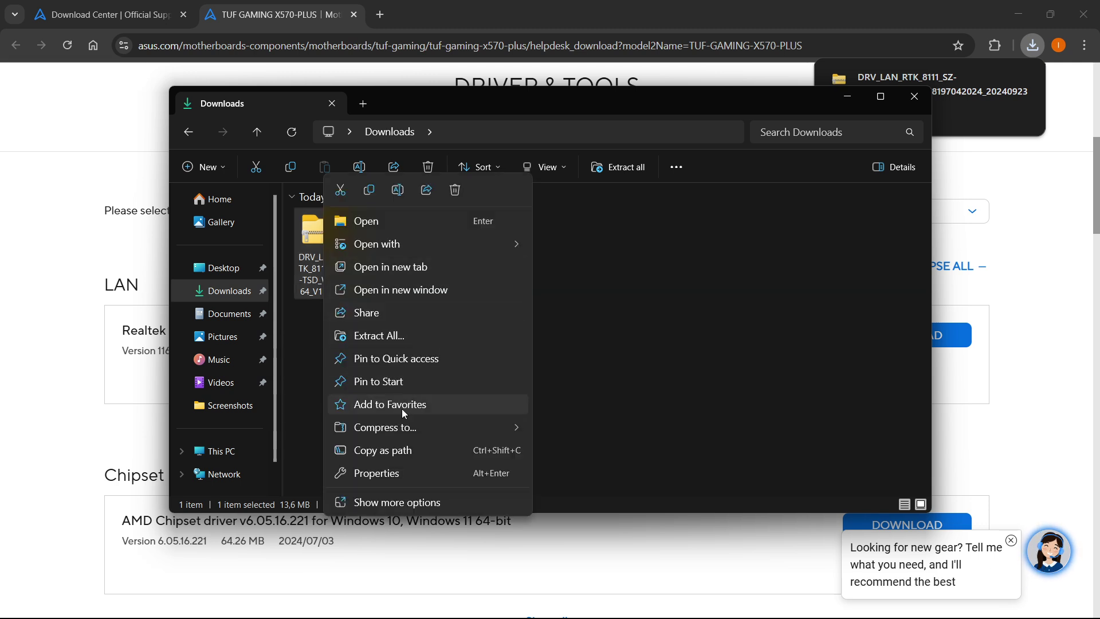
left_click(383, 336)
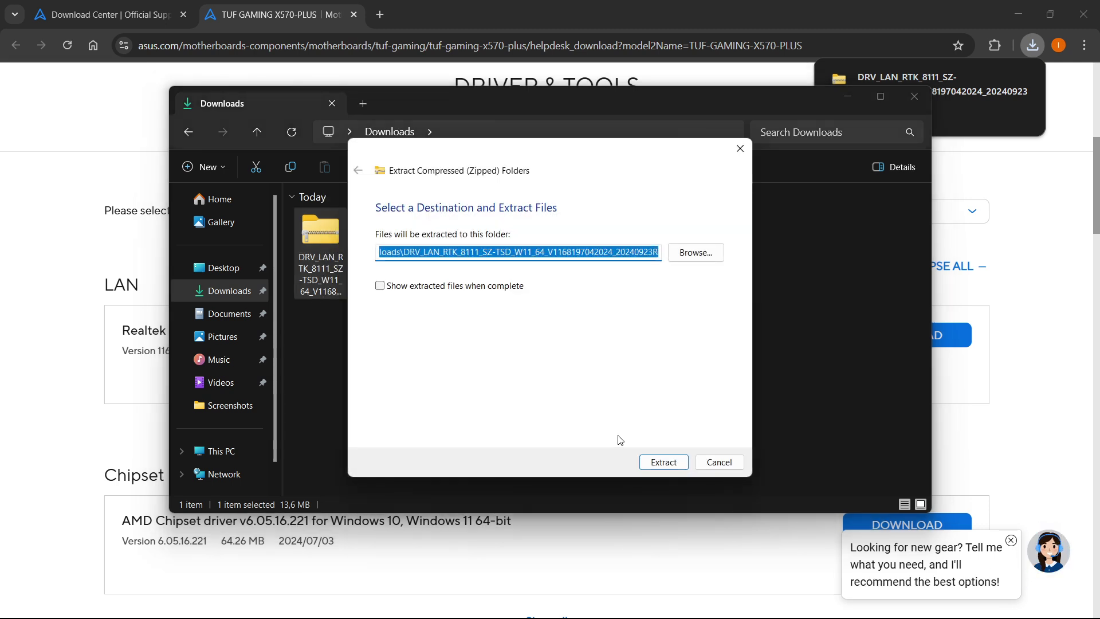
left_click(669, 462)
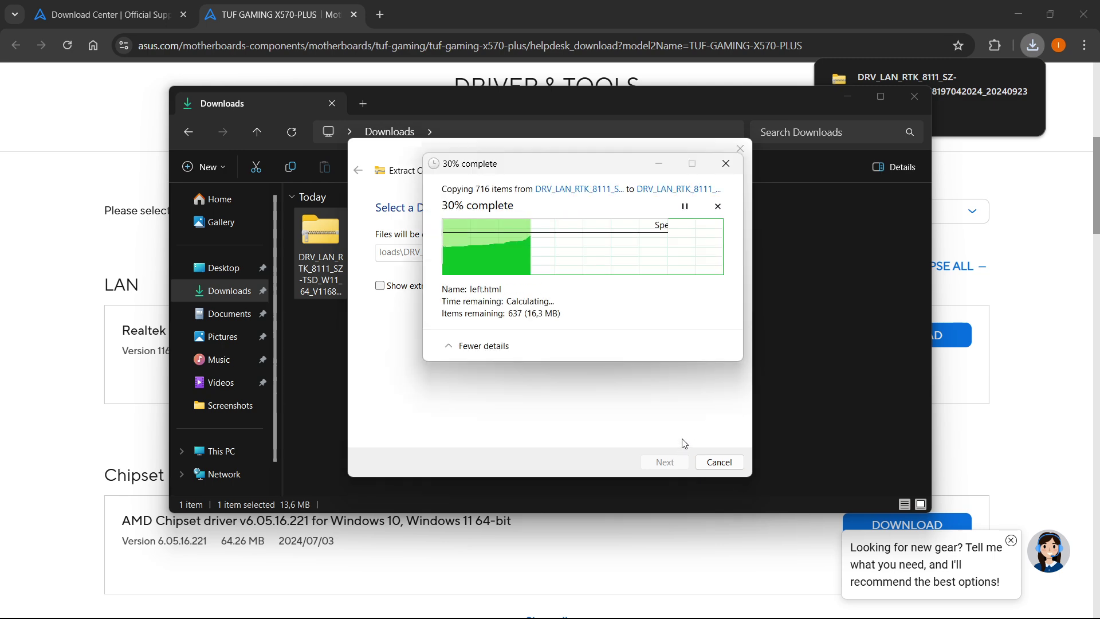
left_click_drag(584, 166, 534, 227)
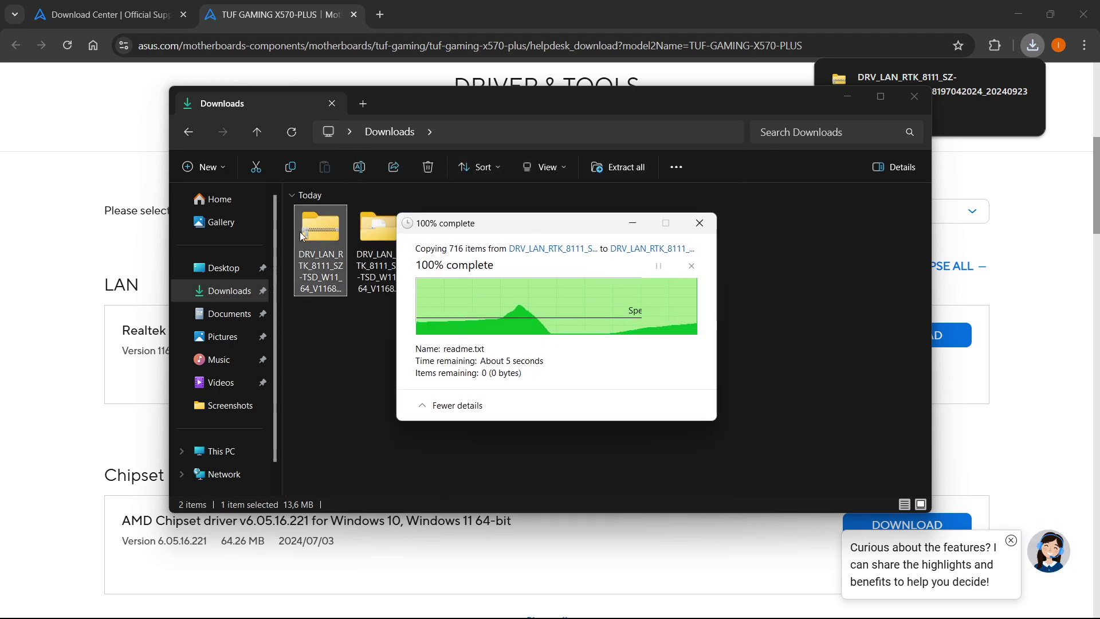
- Delete the Realtek LAN zip, keeping only the extracted driver folder
left_click(363, 356)
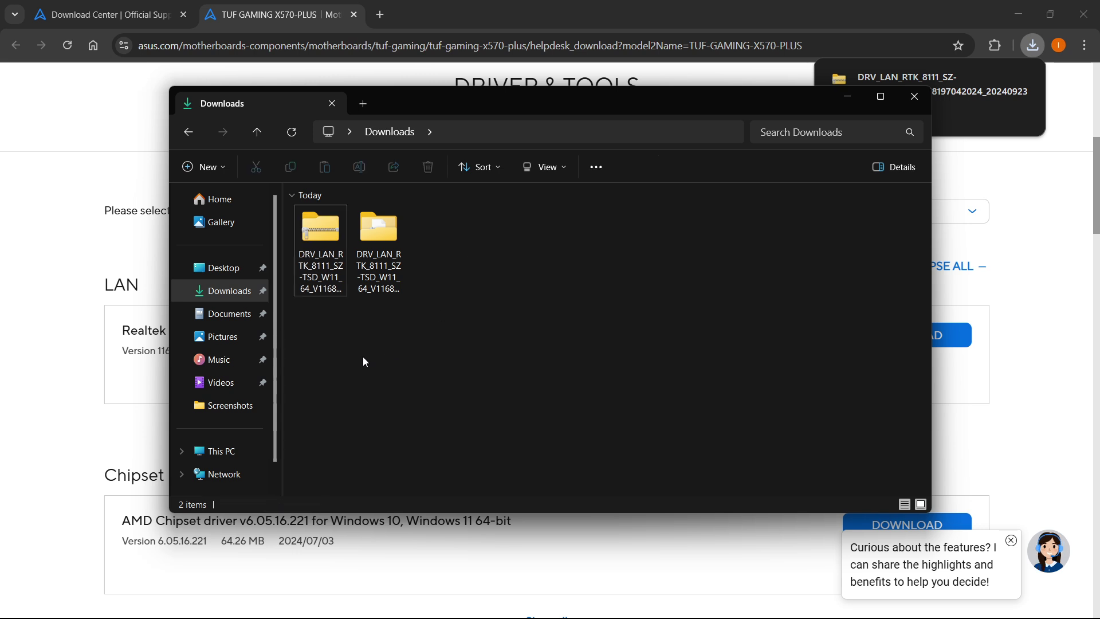
left_click_drag(336, 314, 309, 235)
key("Delete")
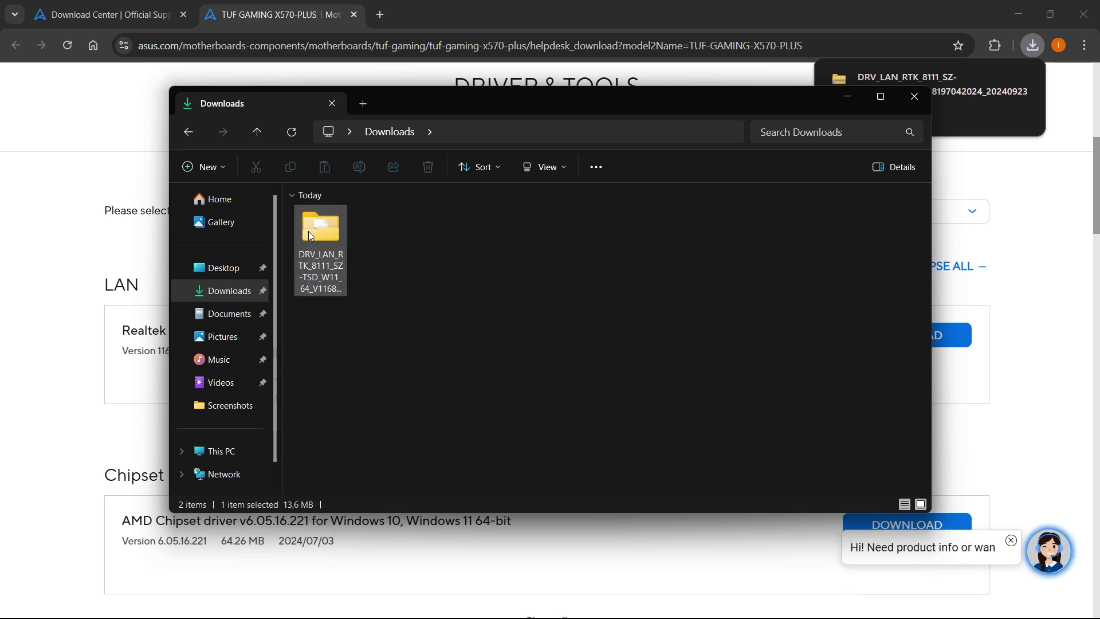
- Check the extracted driver folder's contents, including setup.exe, then return to Downloads
double_click(335, 234)
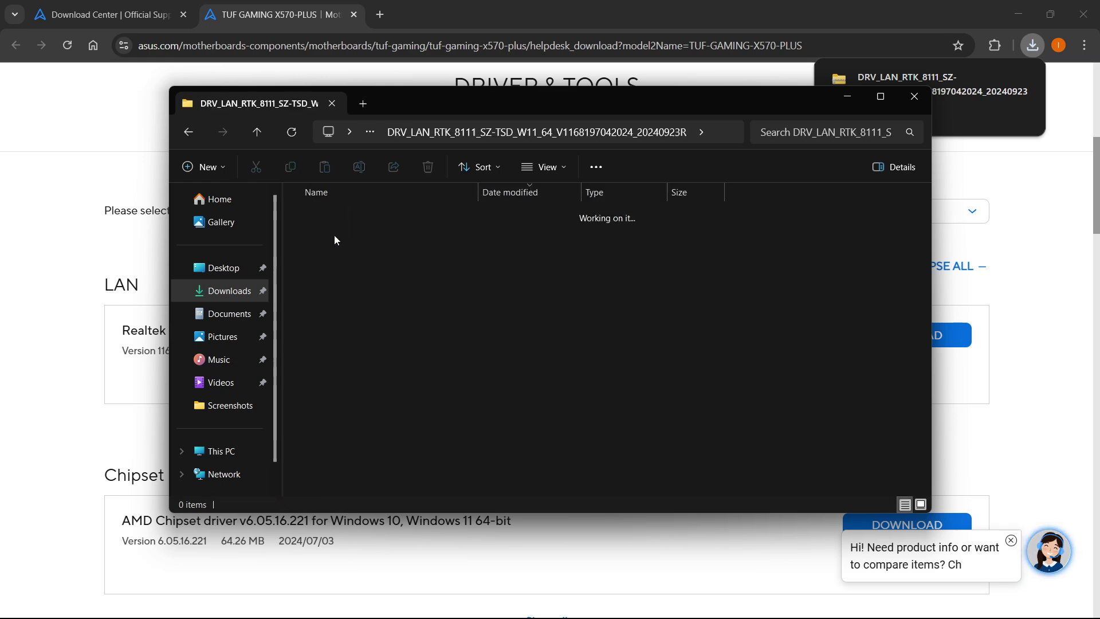
scroll(493, 279, "down", 10)
scroll(414, 286, "up", 5)
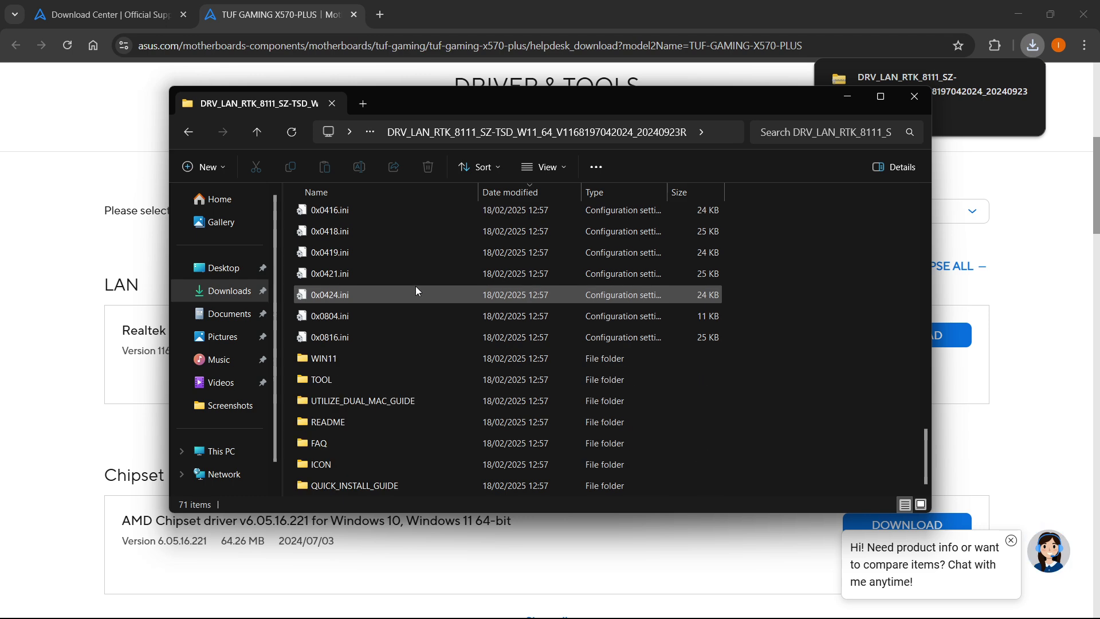
scroll(417, 298, "up", 5)
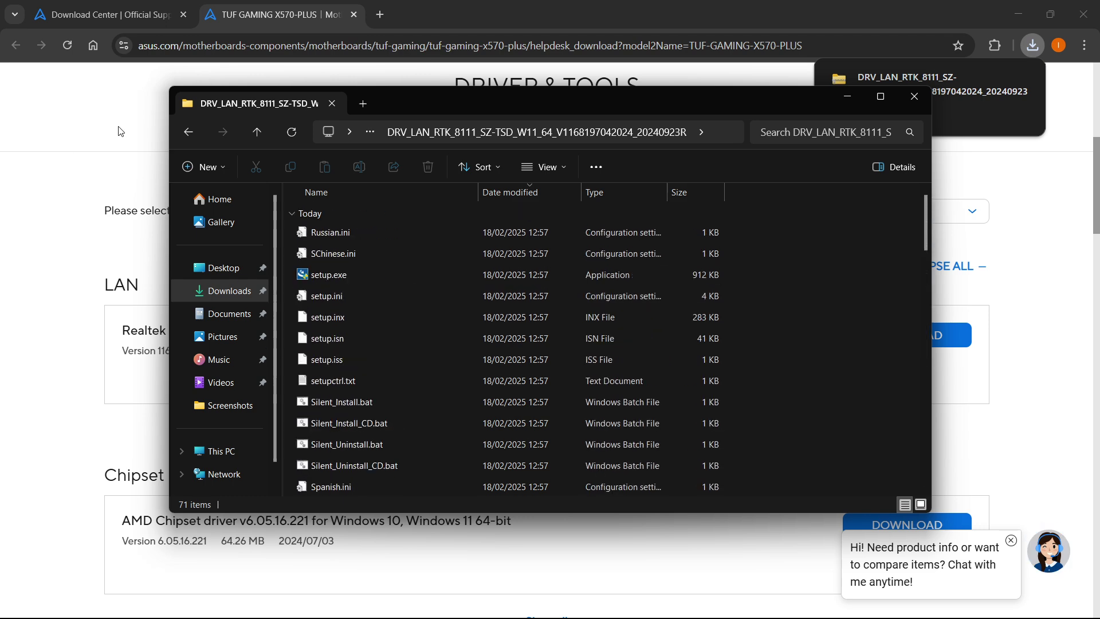
left_click(189, 132)
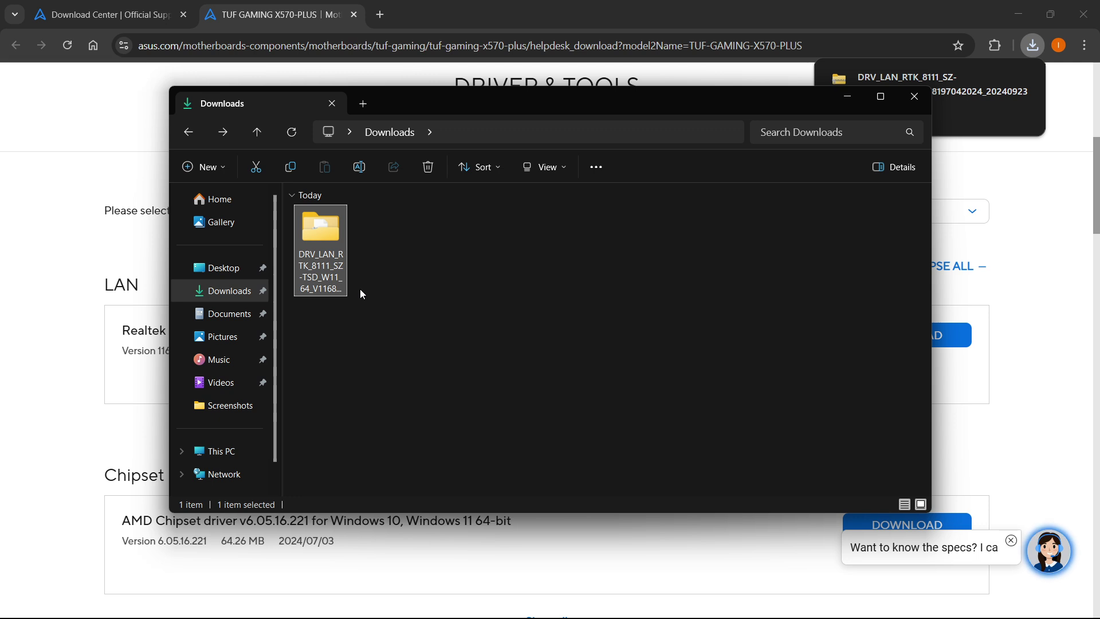
left_click(431, 302)
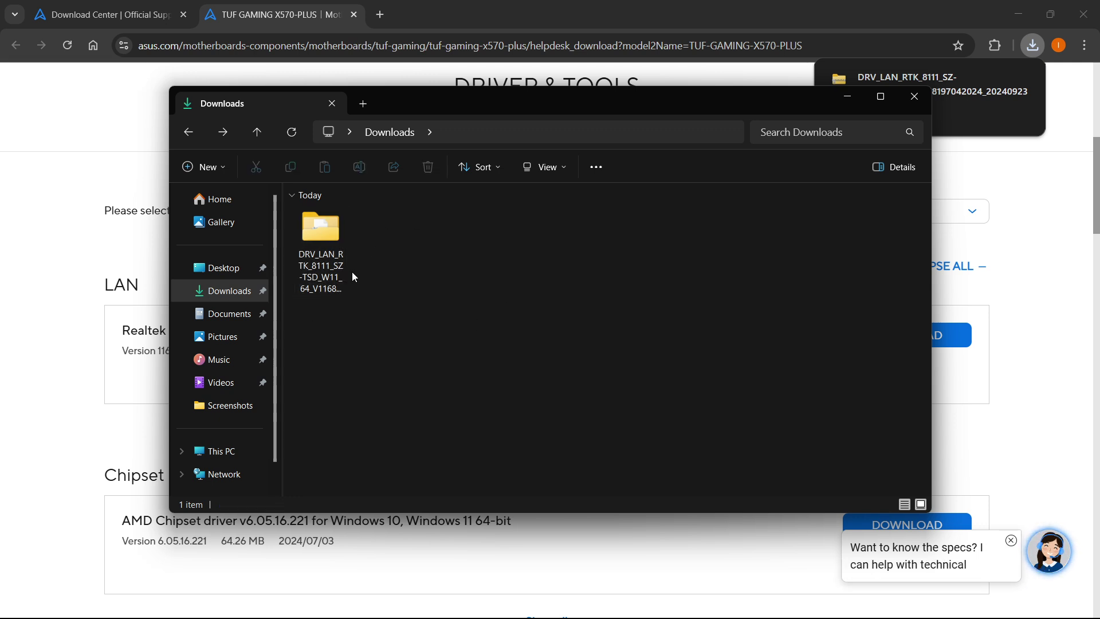
right_click(308, 220)
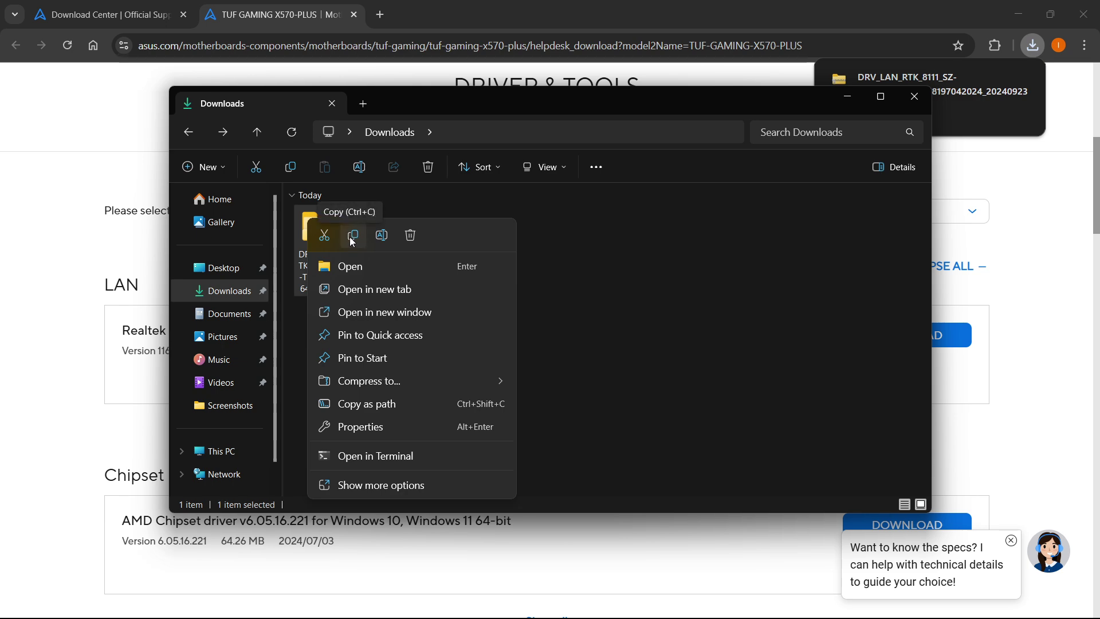
left_click(813, 224)
scroll(221, 393, "down", 1)
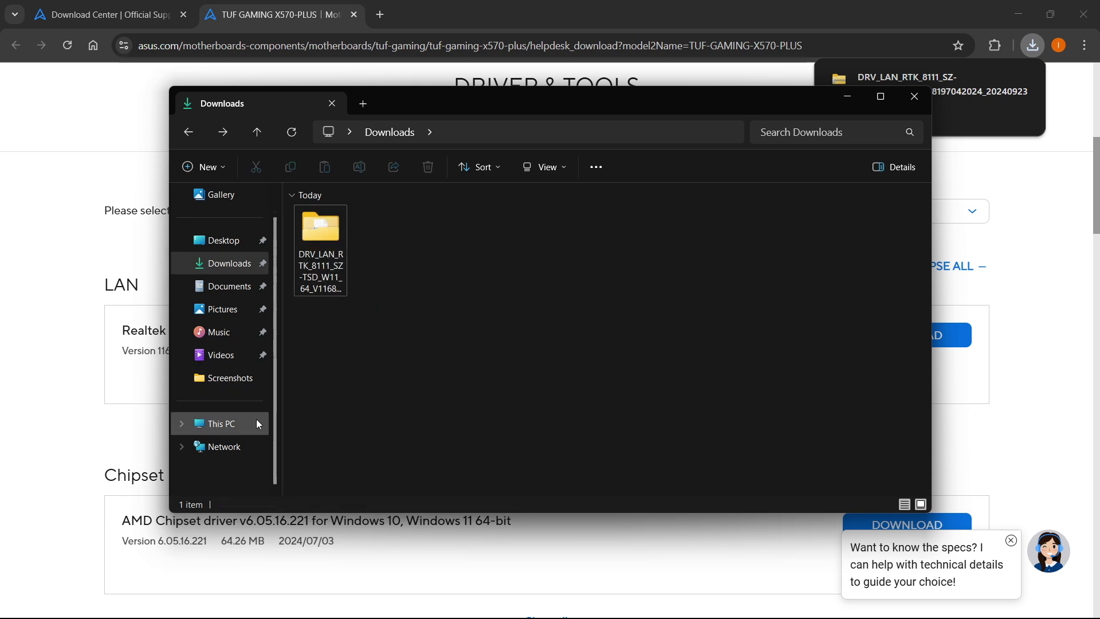
scroll(259, 353, "up", 1)
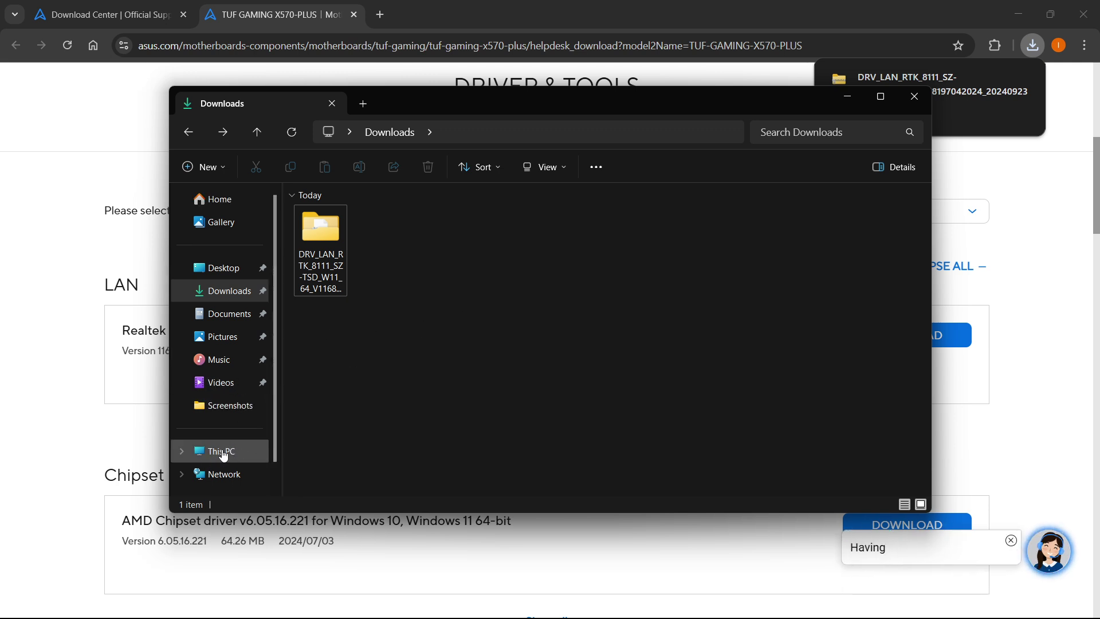
left_click(209, 458)
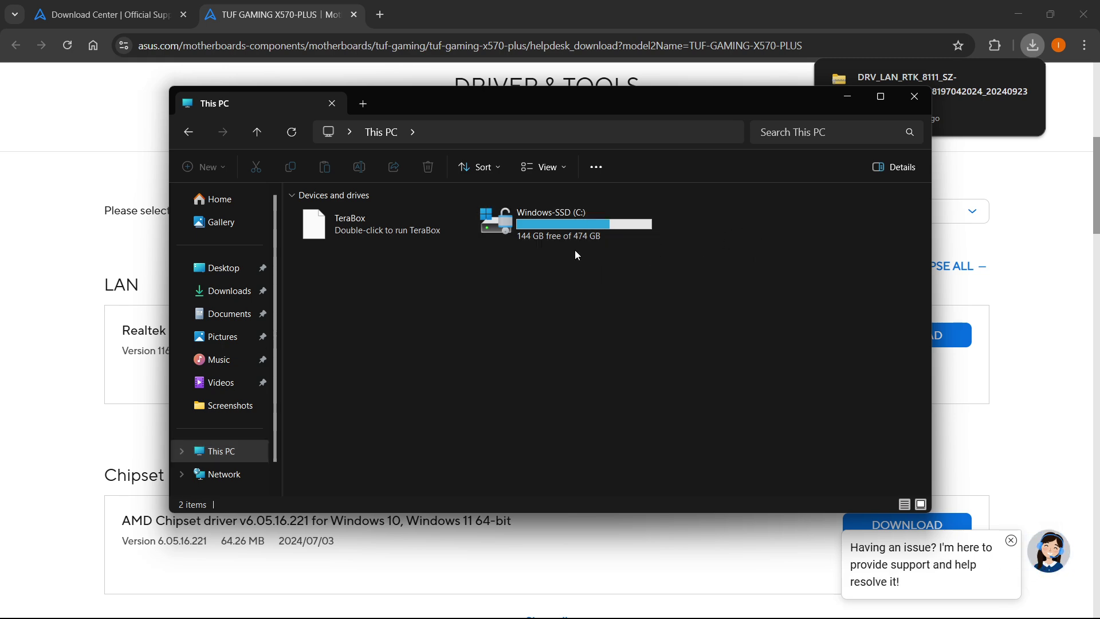
left_click(224, 291)
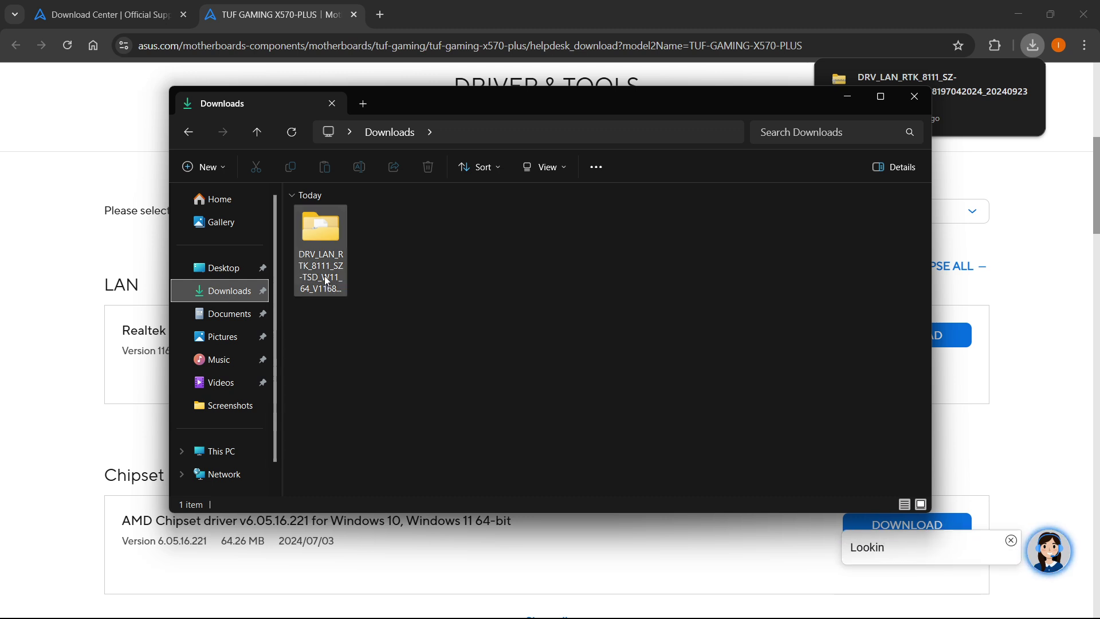
left_click_drag(380, 346, 430, 347)
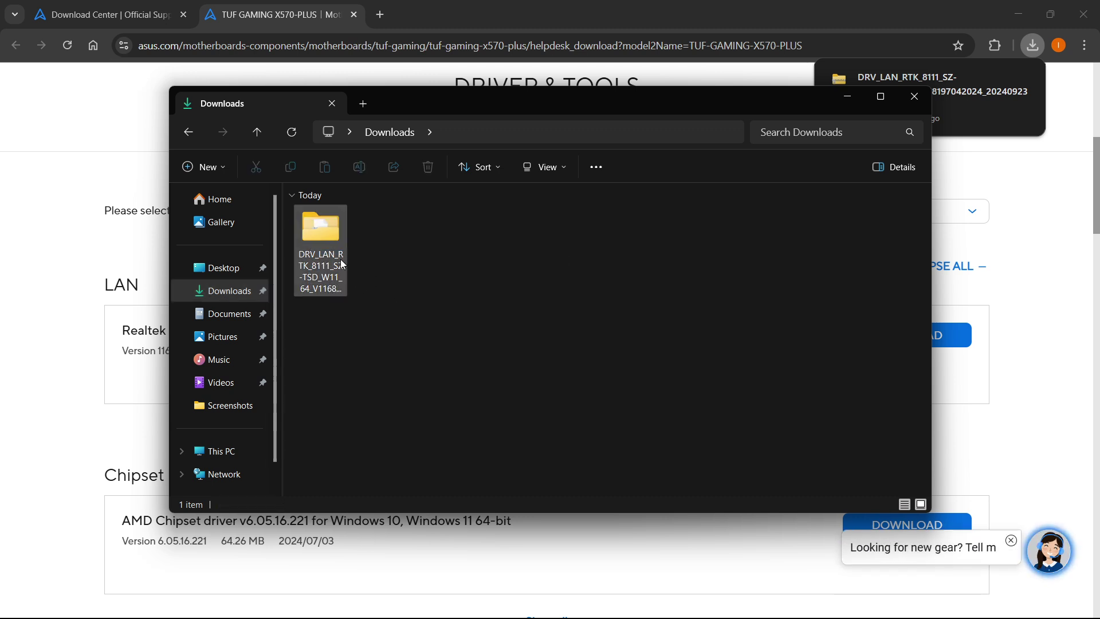
mouse_move(339, 259)
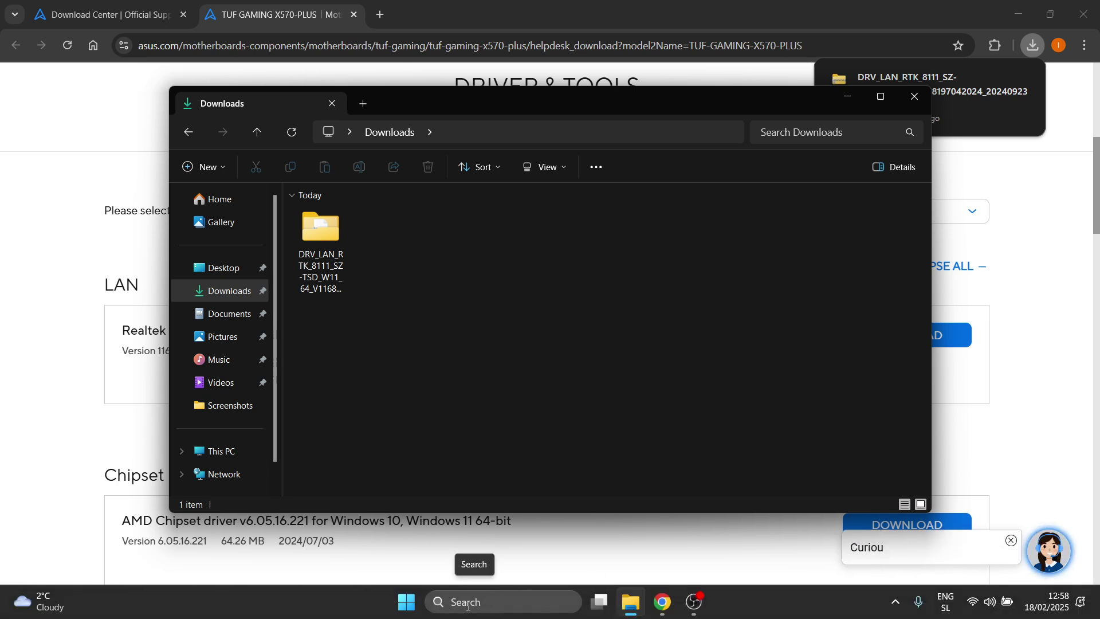
- Launch Device Manager from Windows search and dismiss the standard-user warning
left_click(468, 603)
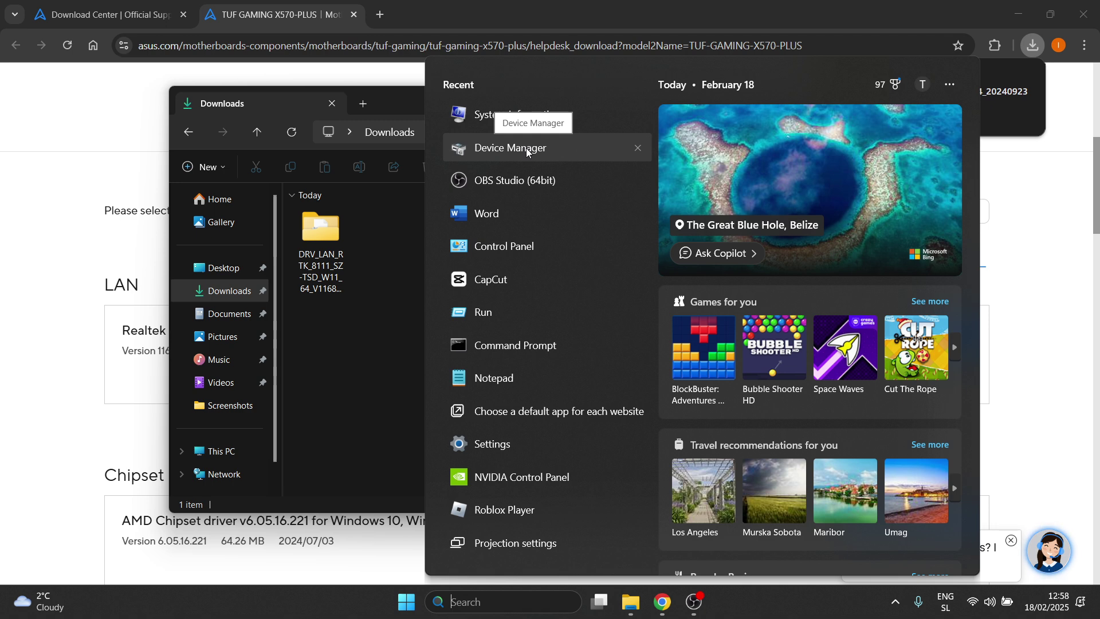
type("device manager")
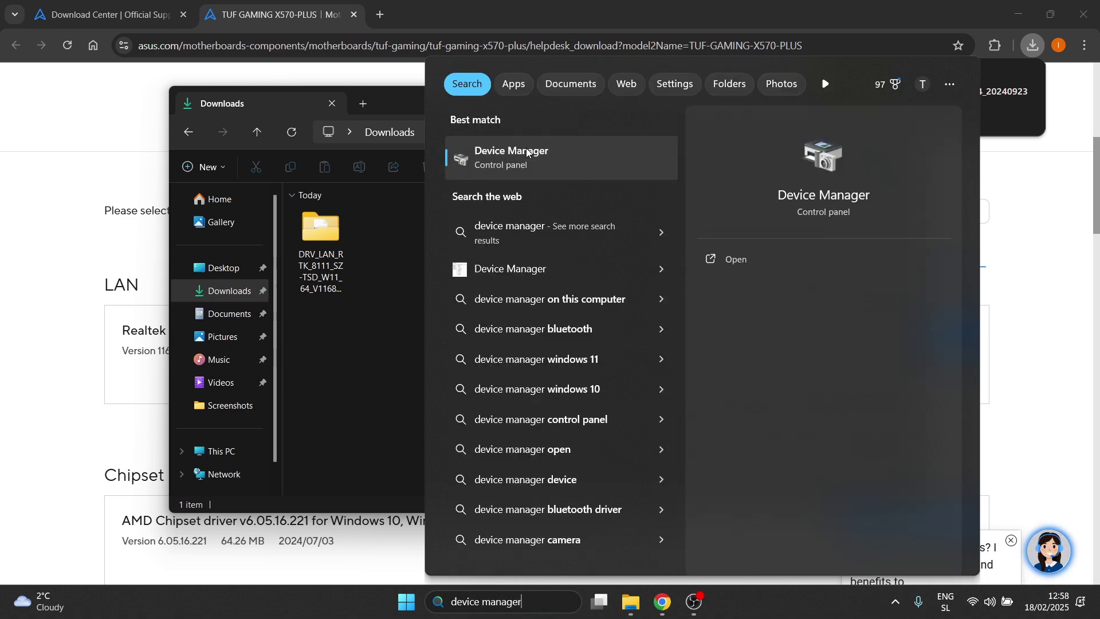
left_click(527, 150)
left_click(659, 352)
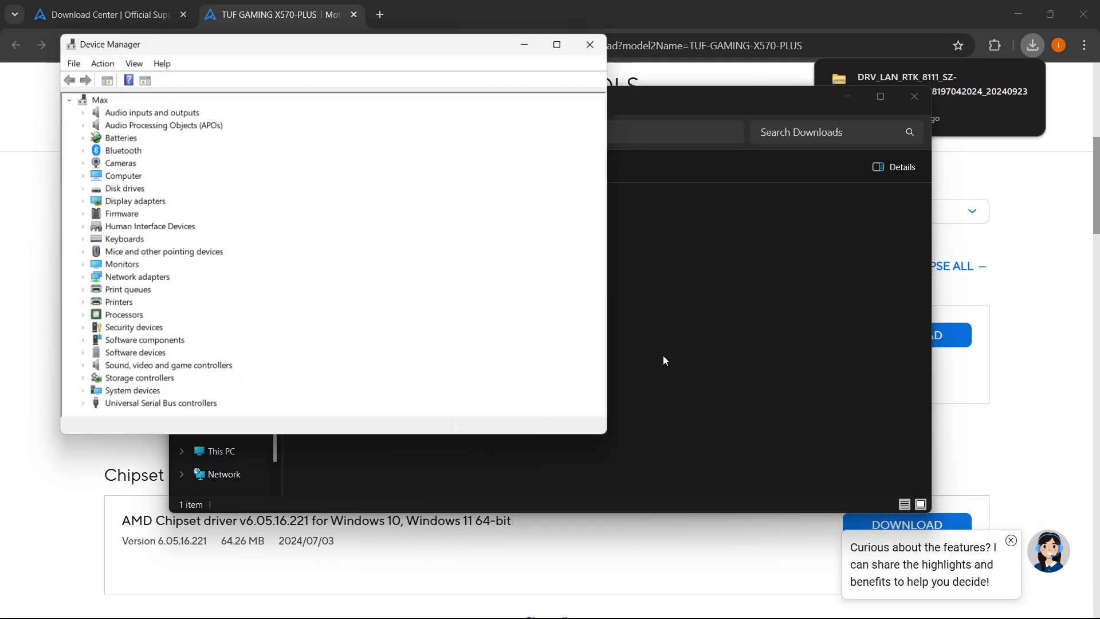
left_click_drag(427, 44, 624, 80)
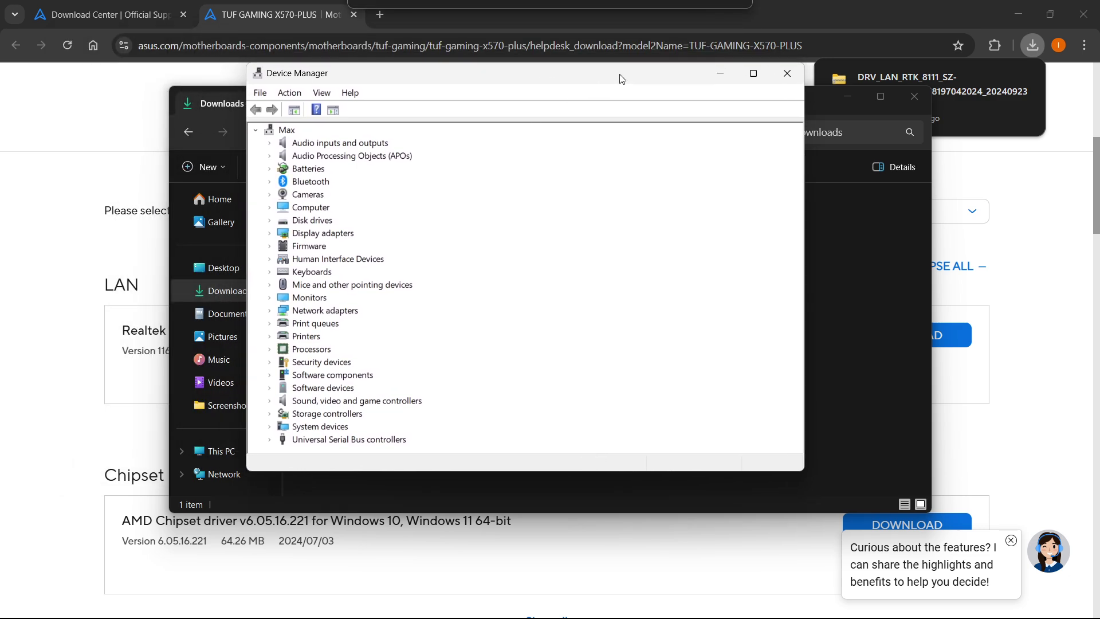
- Expand Network adapters to list the Realtek PCIe GbE controller and MediaTek Wi-Fi card
left_click(269, 310)
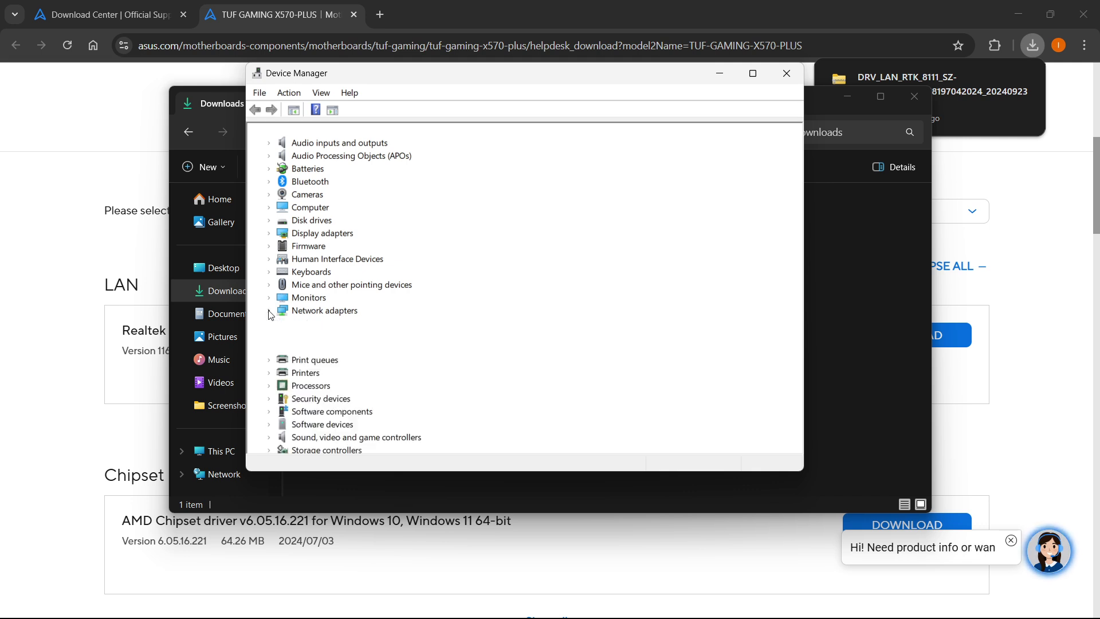
scroll(326, 321, "down", 3)
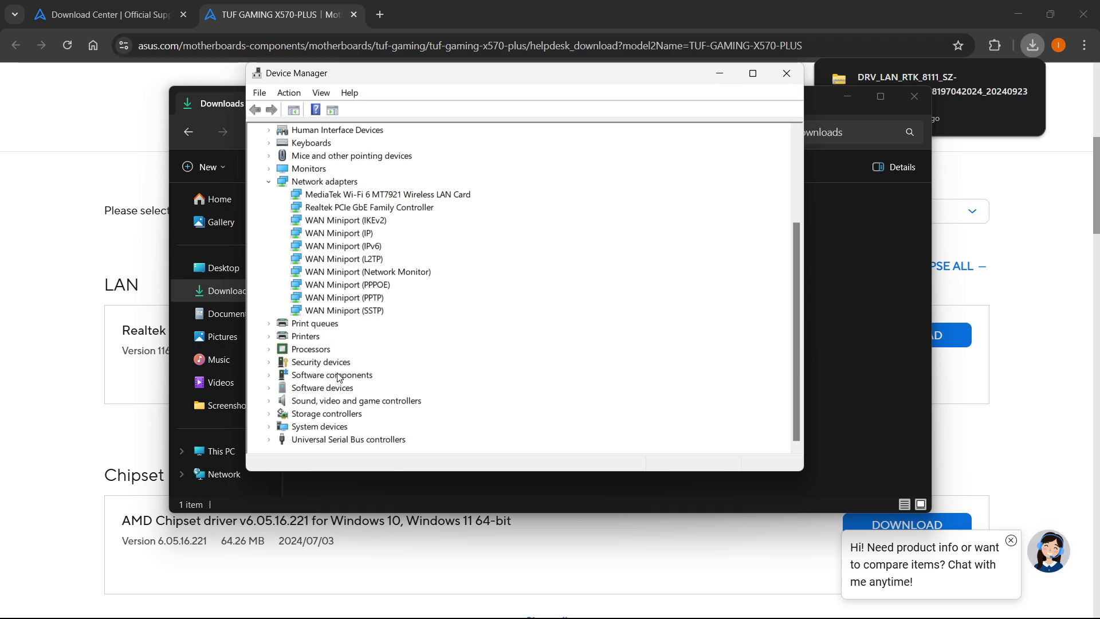
scroll(323, 373, "up", 3)
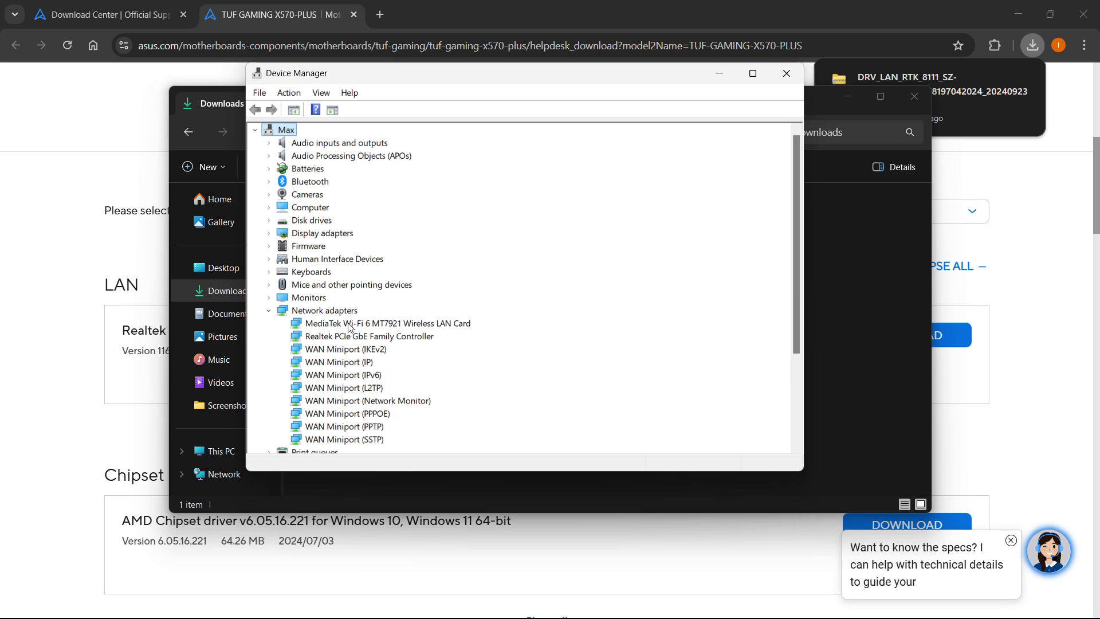
- View the MediaTek Wi-Fi card's driver details, then select the extracted driver folder in Downloads
double_click(365, 324)
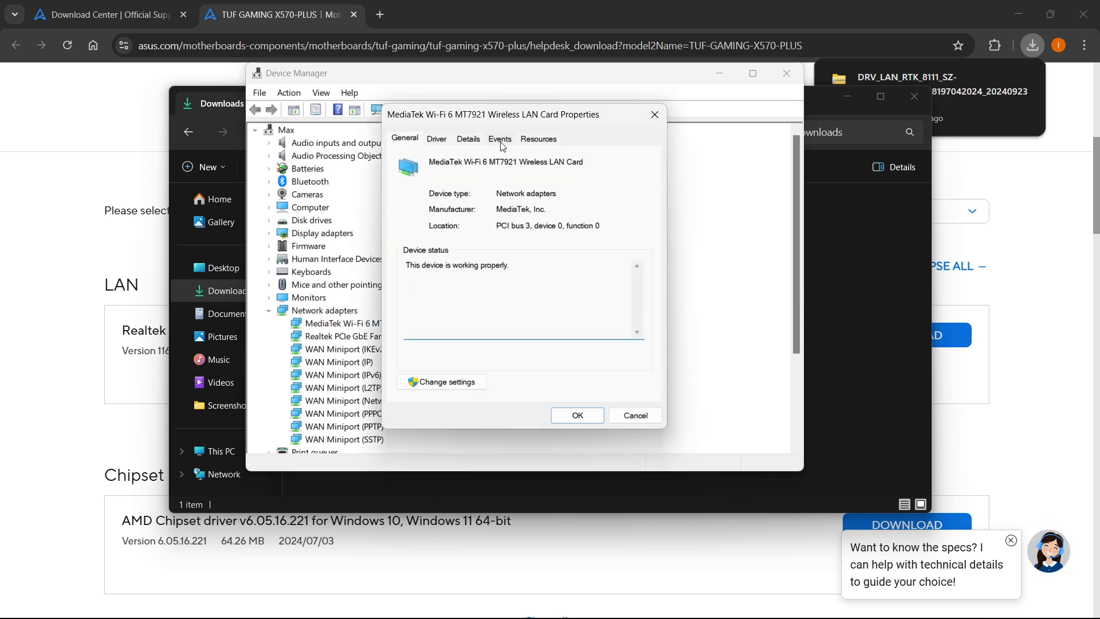
left_click(438, 139)
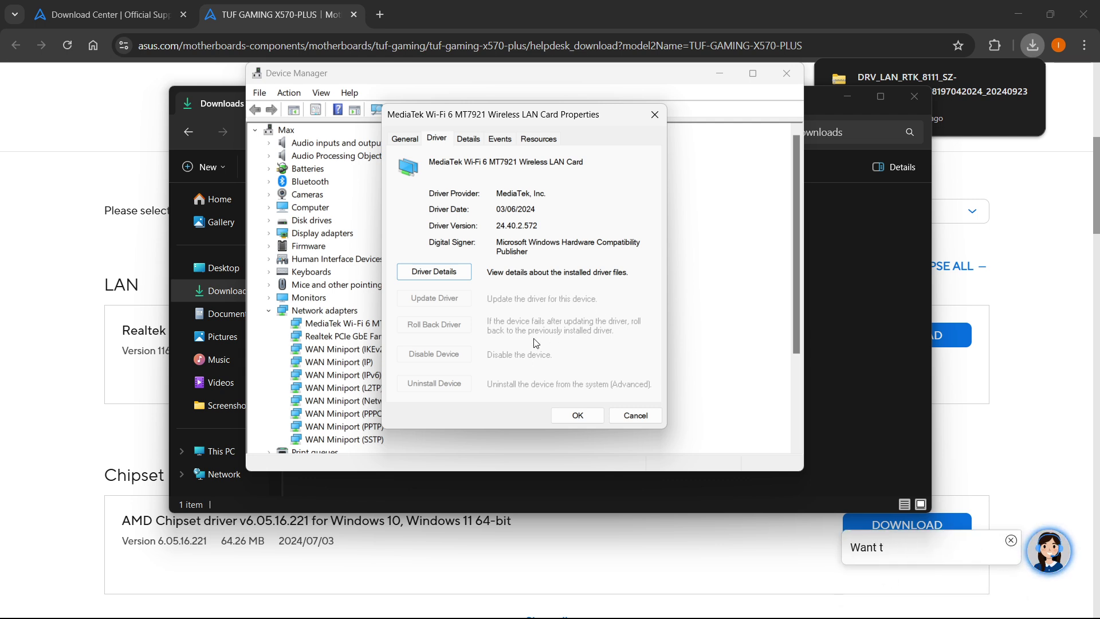
left_click(902, 275)
left_click(328, 264)
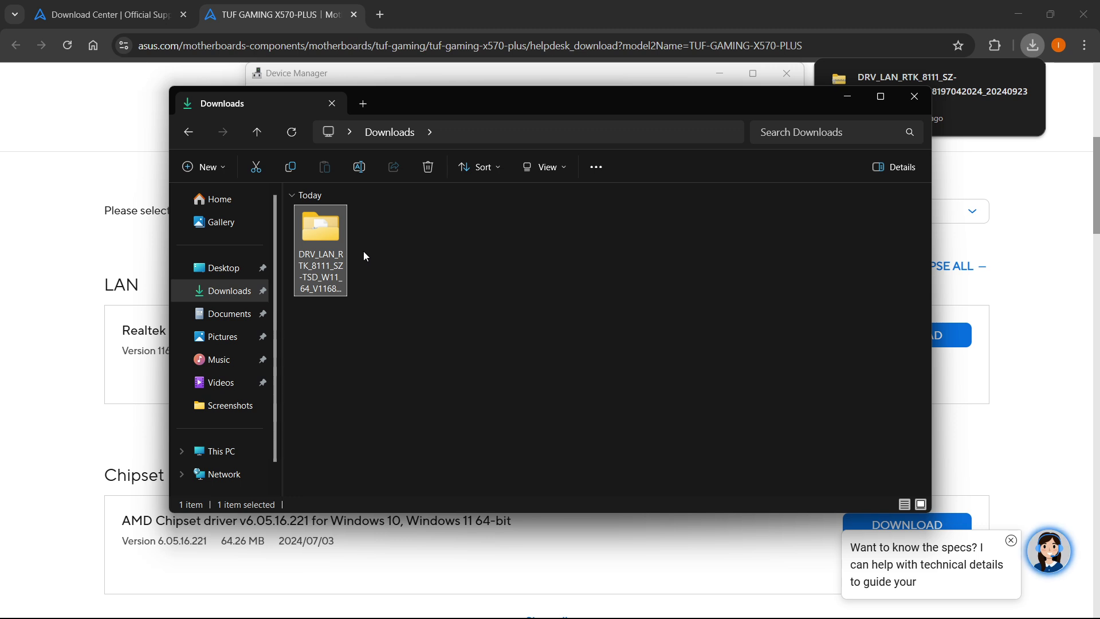
- Bring Device Manager forward and close the Wi-Fi card's Properties dialog
left_click(615, 601)
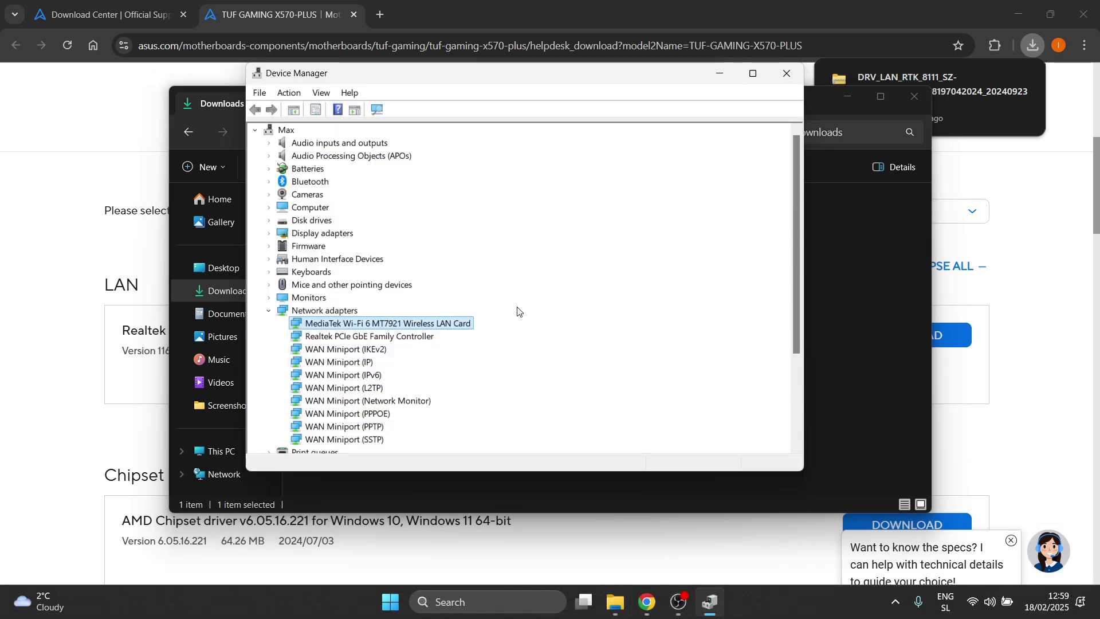
left_click_drag(489, 82, 519, 92)
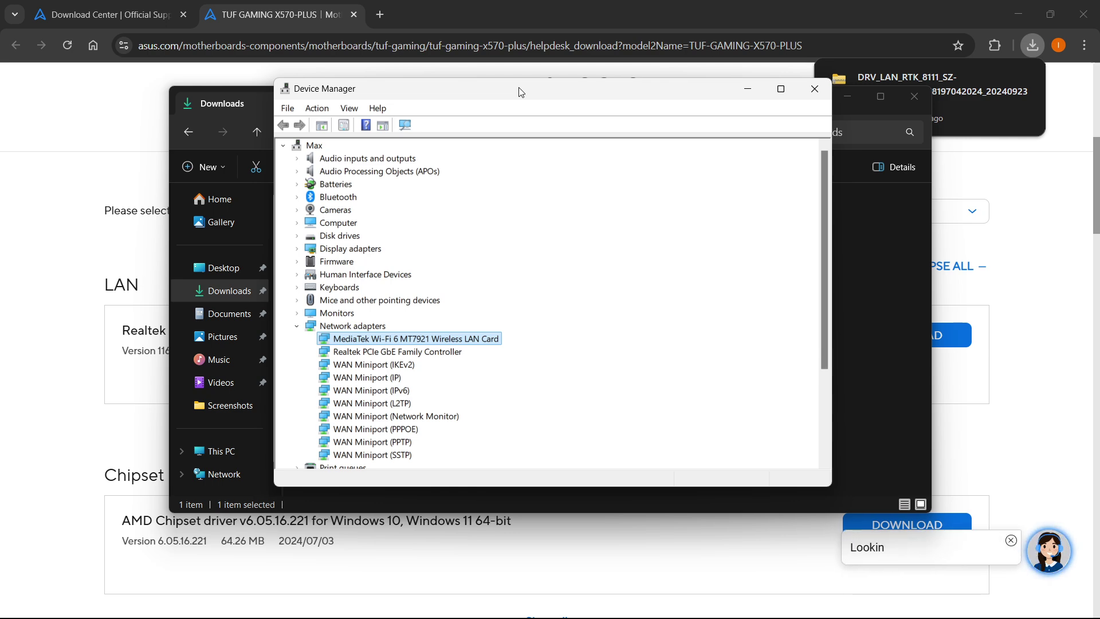
left_click_drag(545, 96, 547, 76)
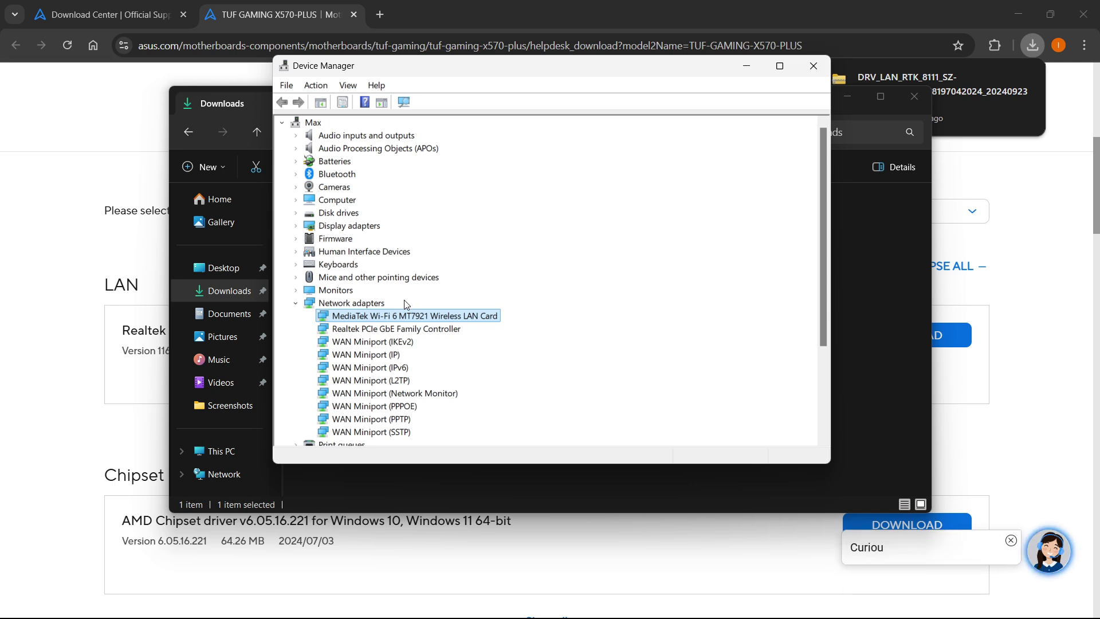
left_click(814, 74)
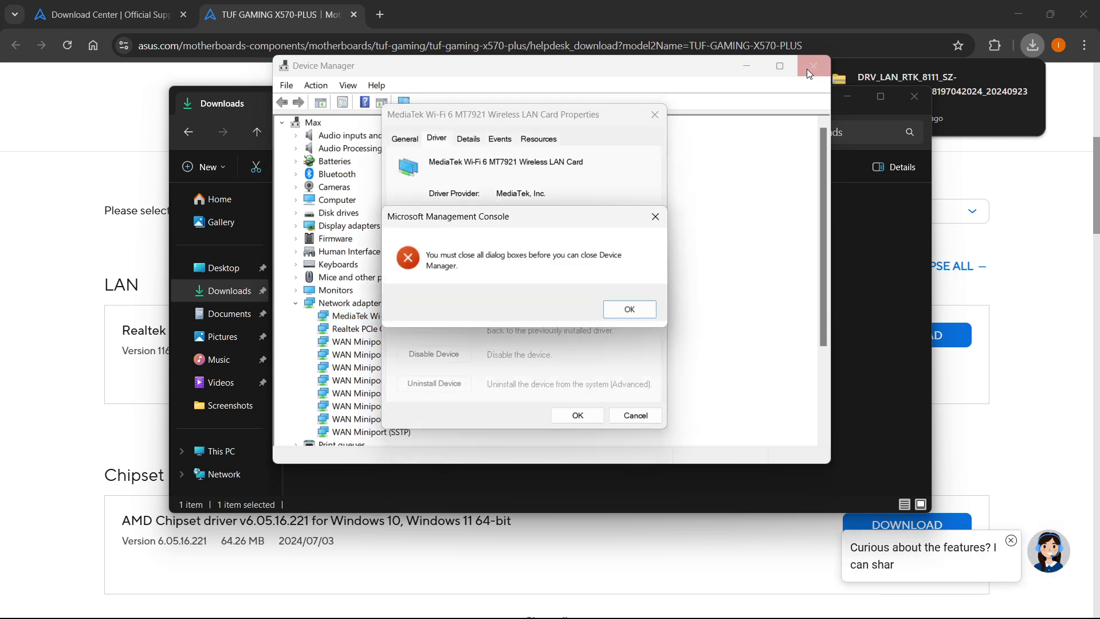
left_click(629, 310)
key("Escape")
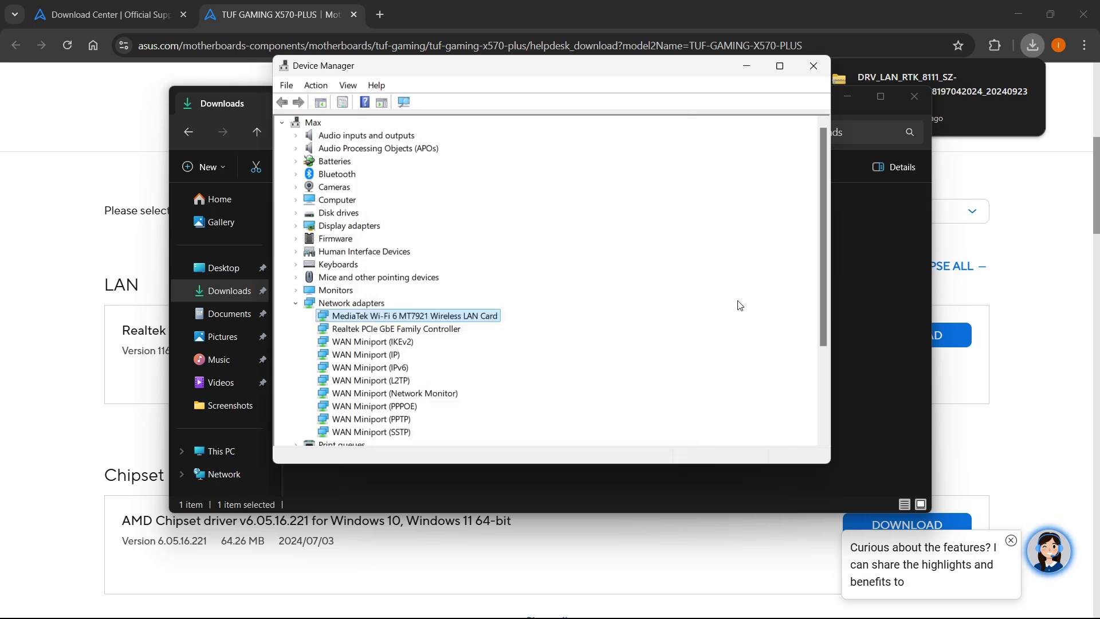